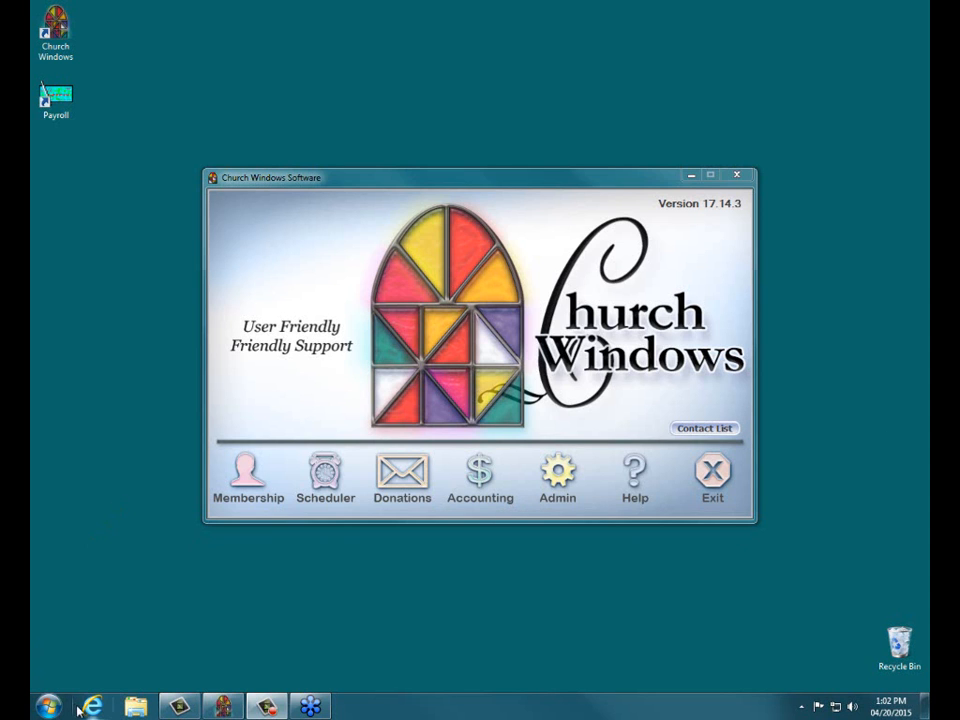
- Switch to Internet Explorer, view the upcoming webinars on the Church Windows User Group Webinars page, and close the browser
left_click(92, 706)
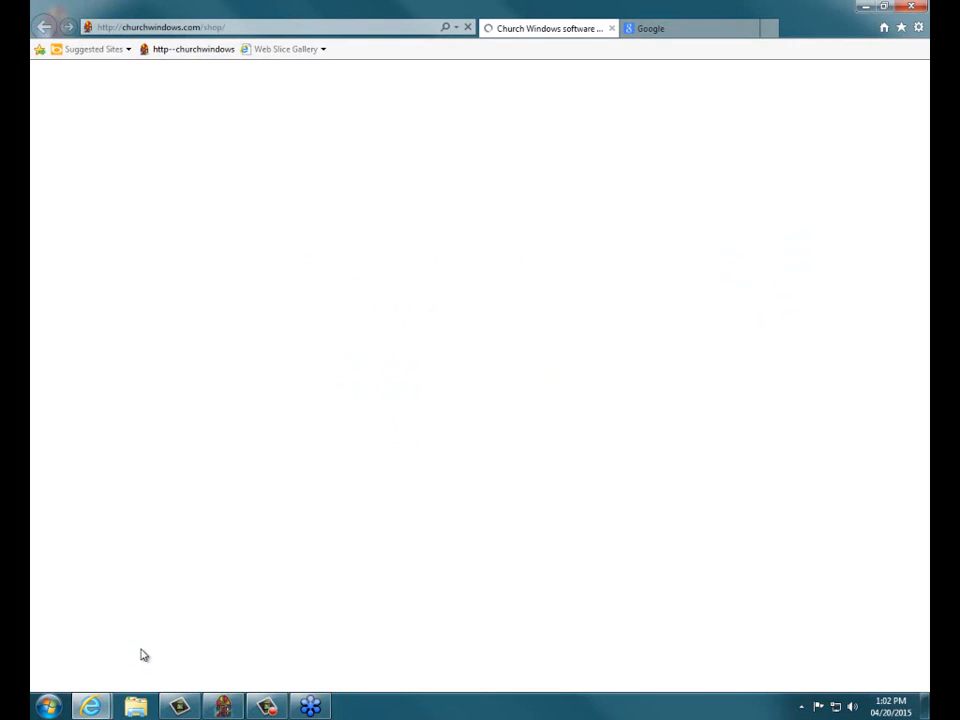
scroll(352, 375, "down", 4)
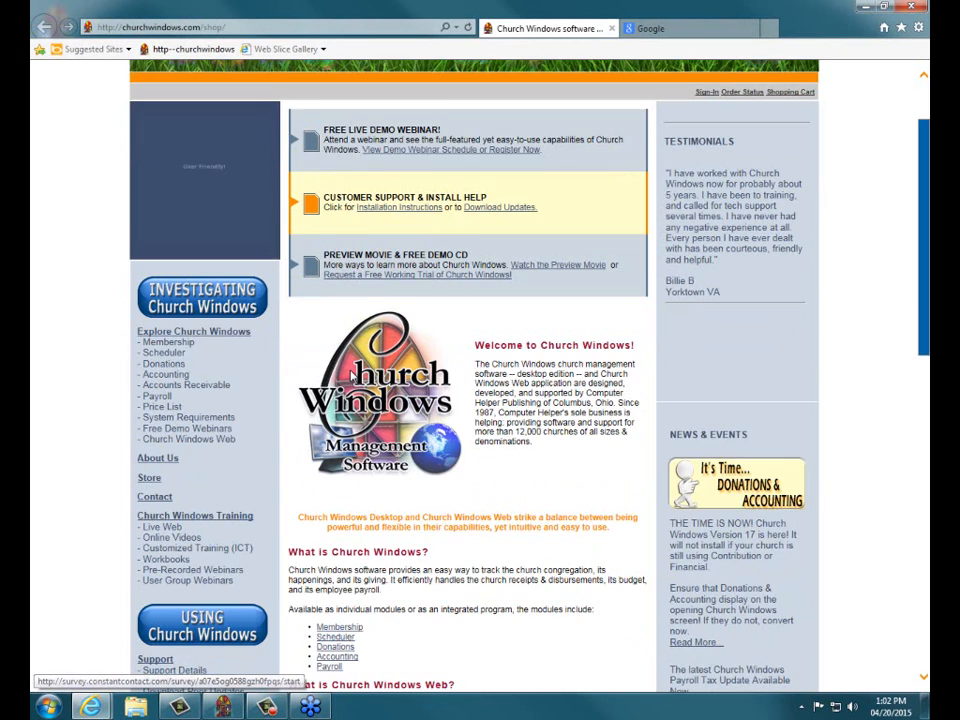
scroll(352, 375, "down", 2)
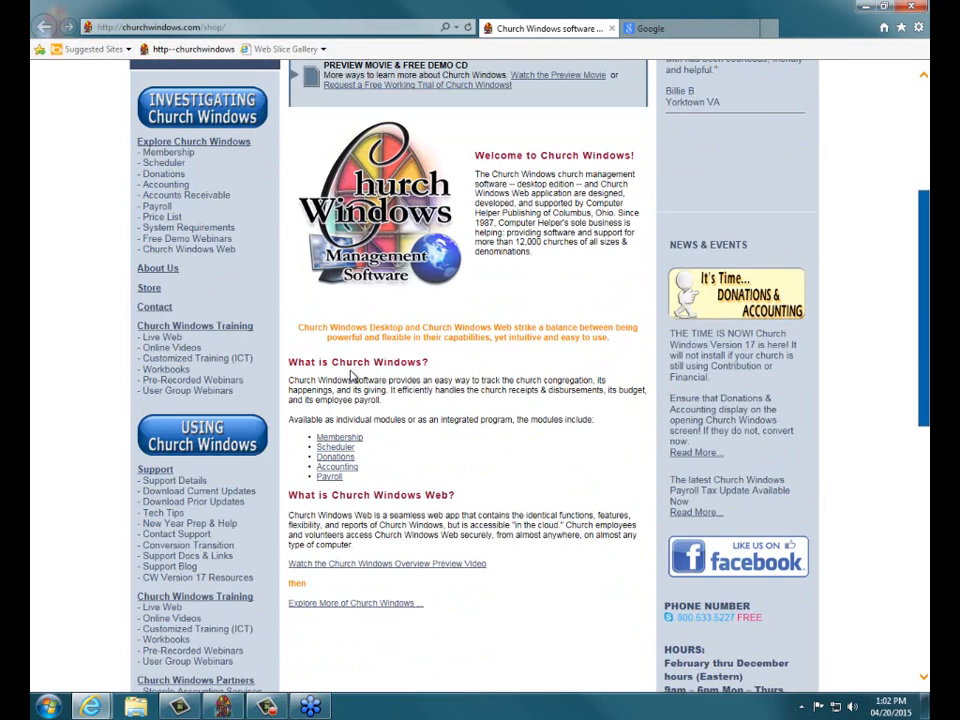
scroll(352, 375, "down", 2)
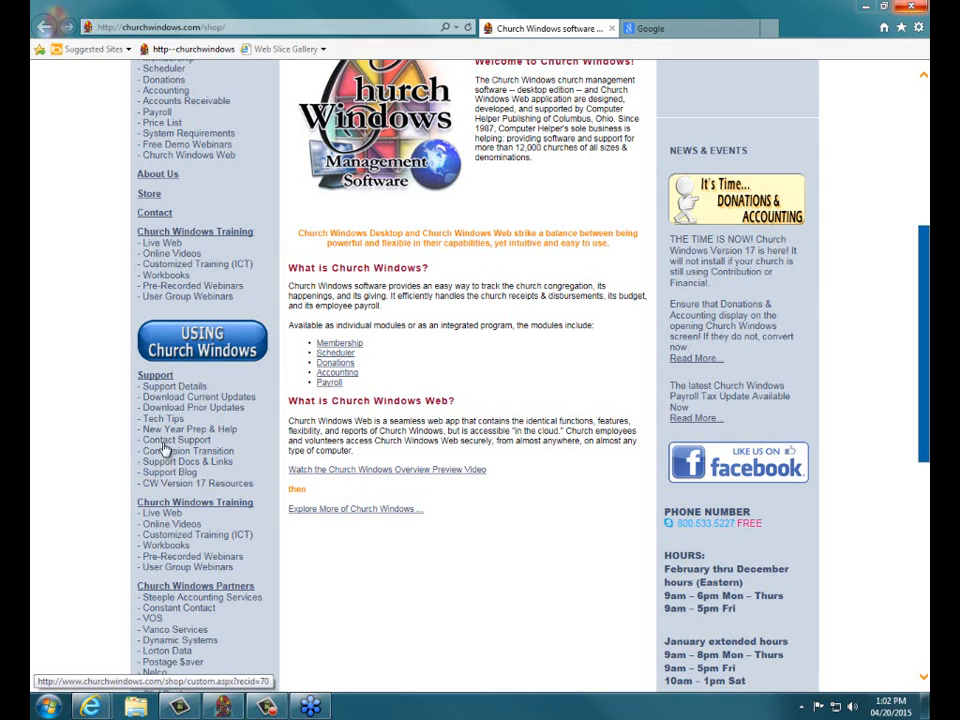
left_click(163, 300)
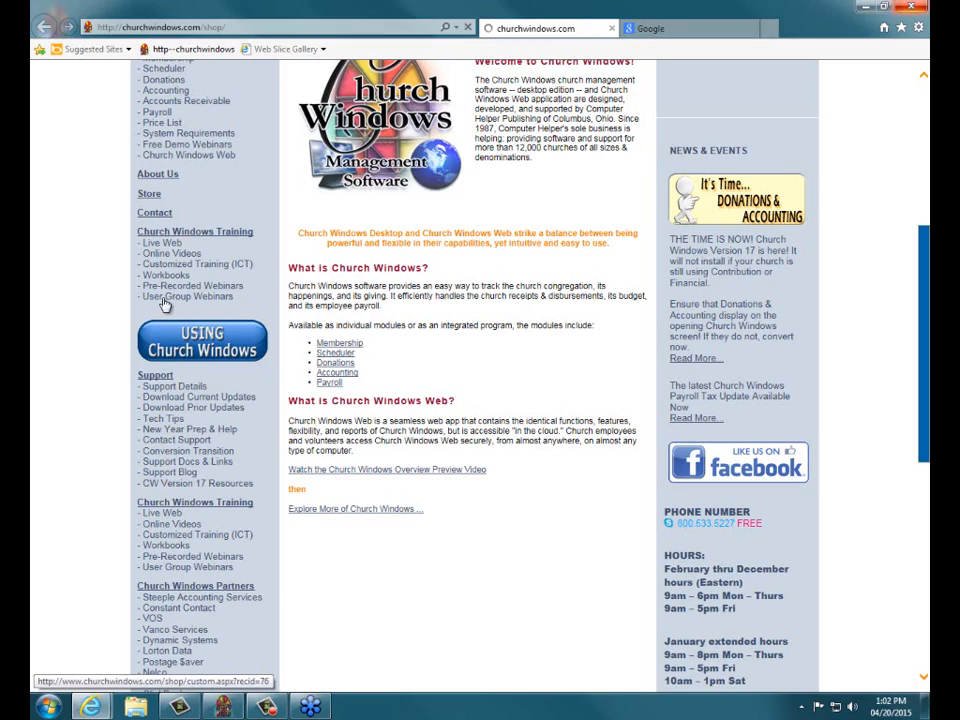
scroll(790, 433, "down", 5)
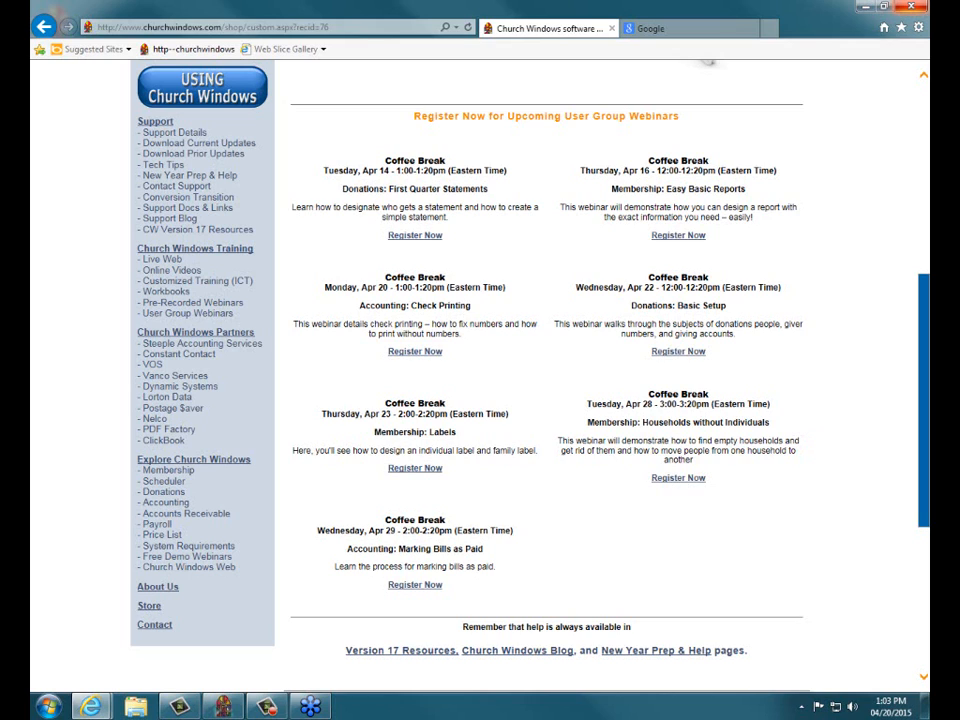
left_click(735, 28)
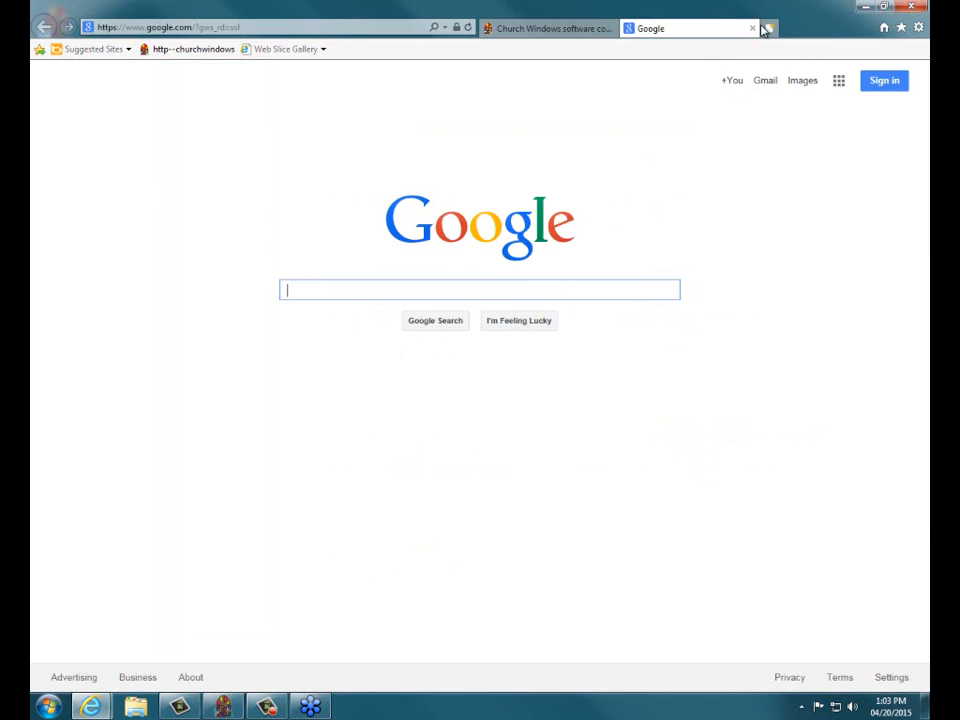
left_click(752, 28)
left_click(752, 28)
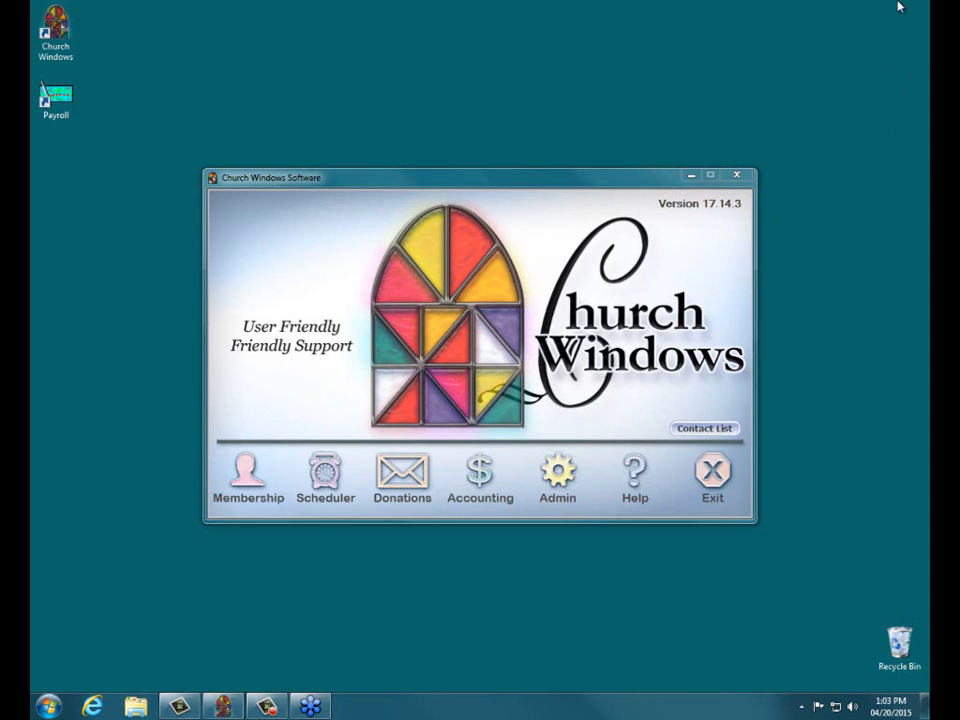
- Open the Accounting module, view the checks waiting in Print Checks, and close that window
left_click(482, 478)
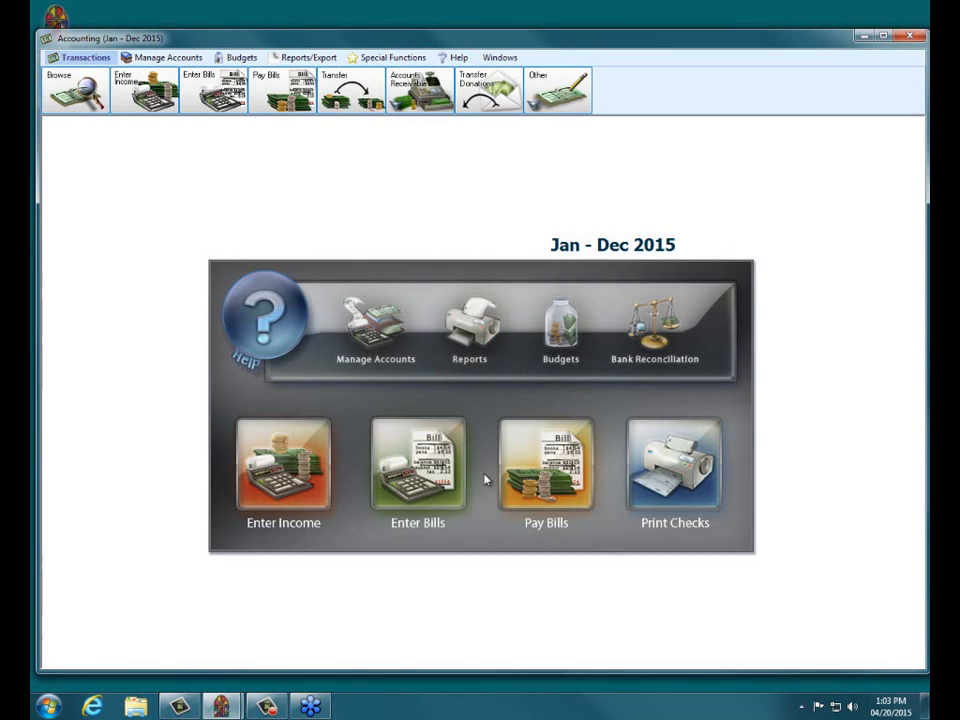
left_click(677, 466)
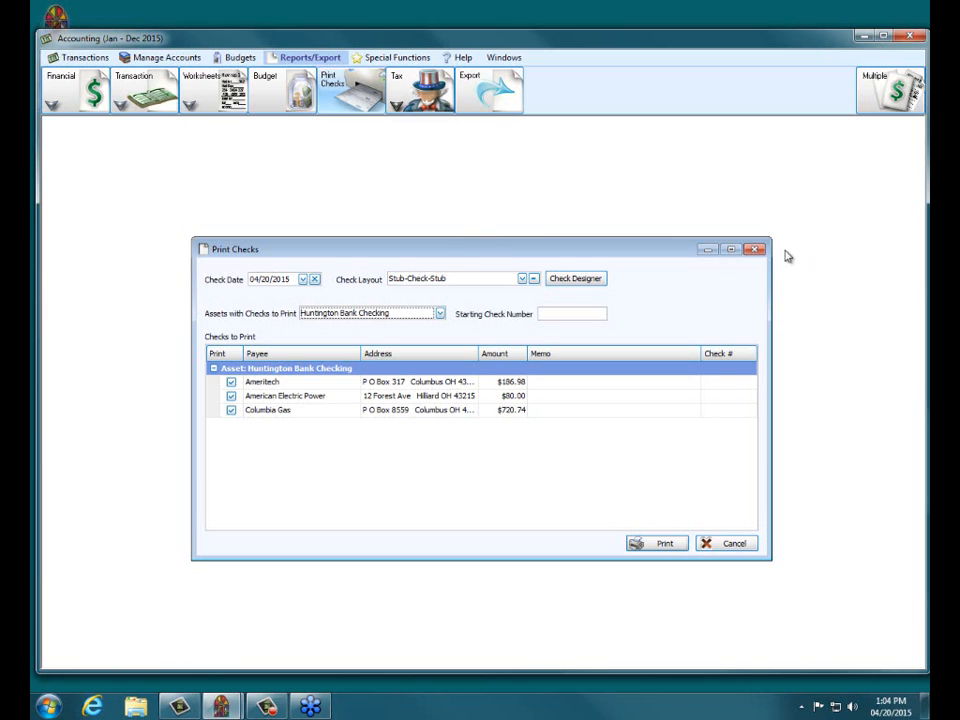
left_click(752, 251)
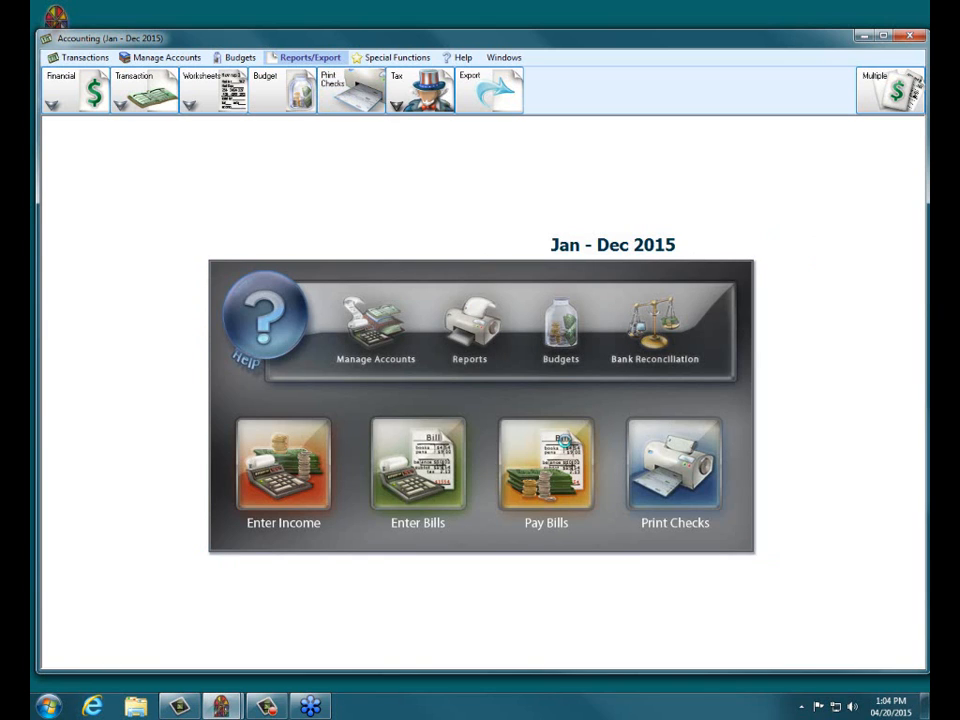
- Review the default pay method options in Pay Bills, keep Computer Check selected, and close the window
left_click(567, 451)
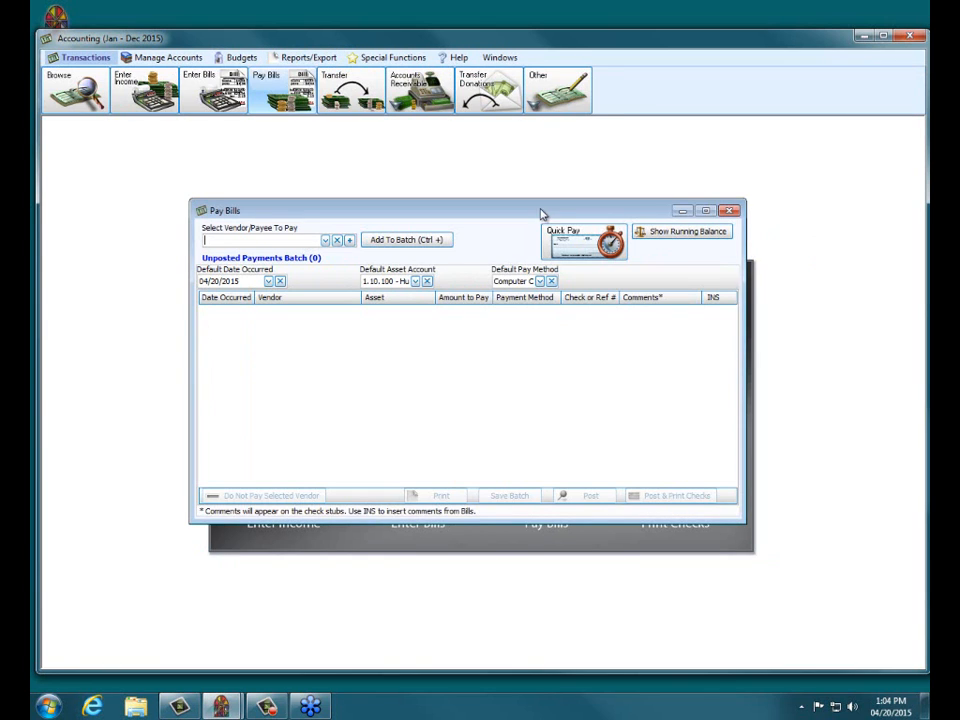
left_click(540, 281)
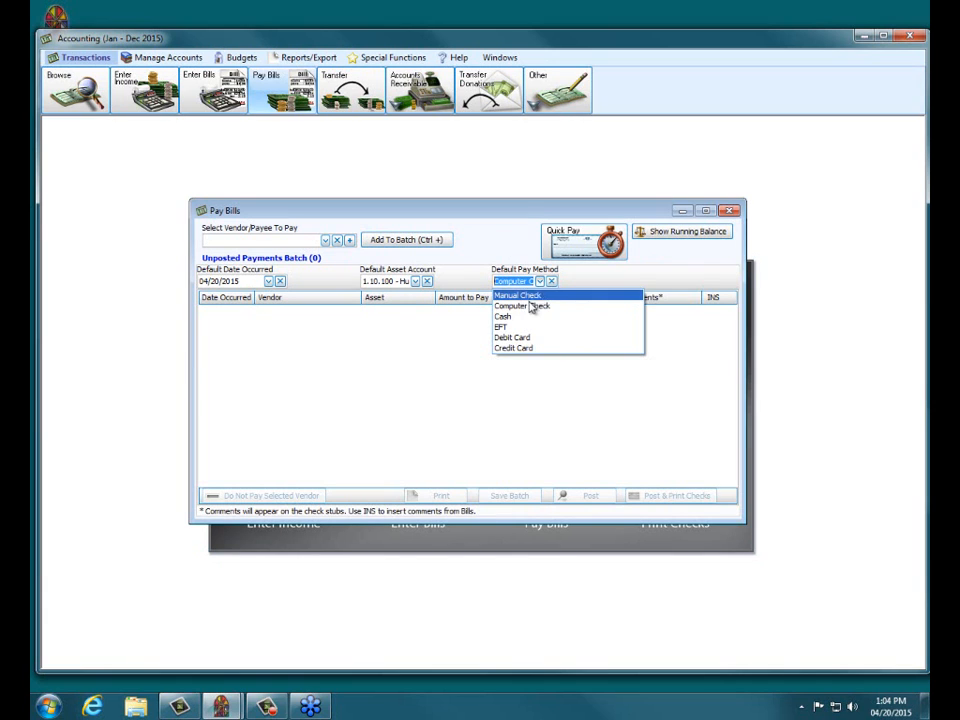
left_click(531, 306)
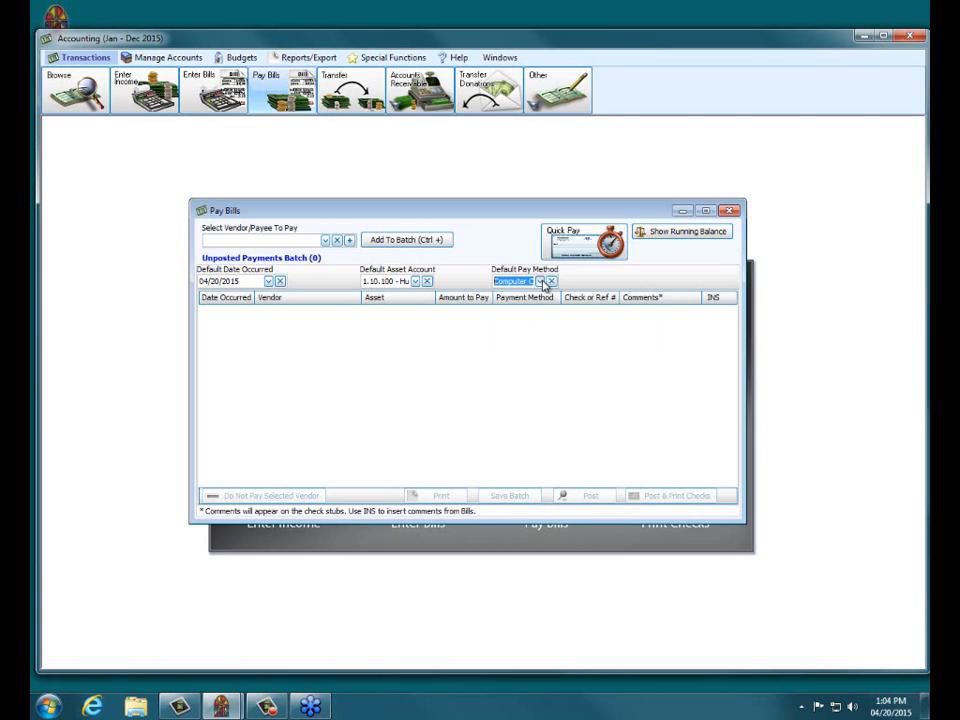
left_click(540, 281)
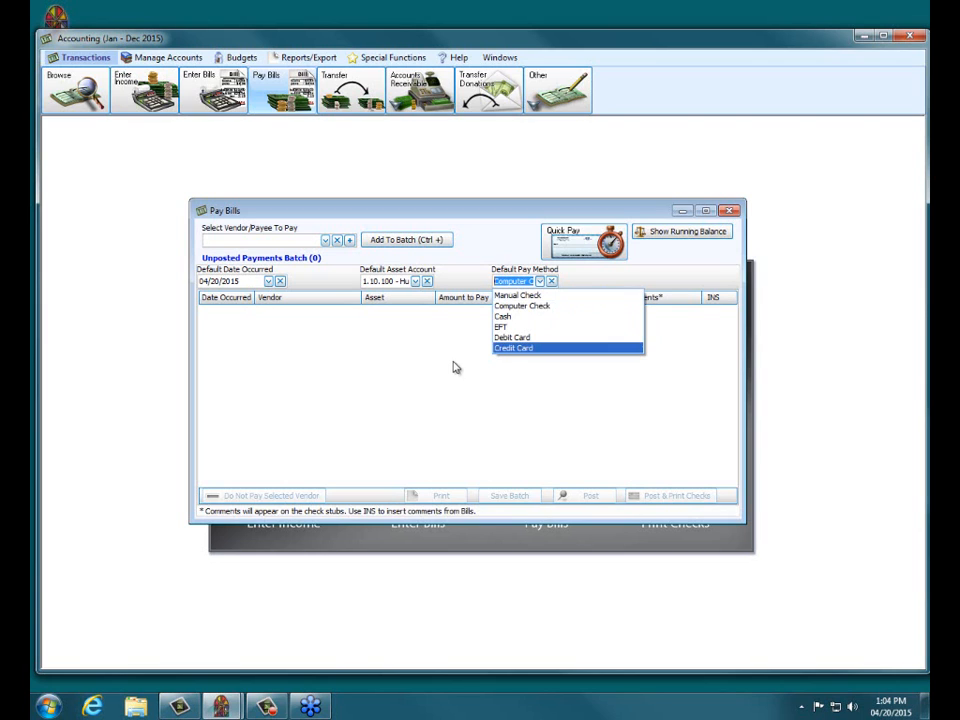
left_click(506, 308)
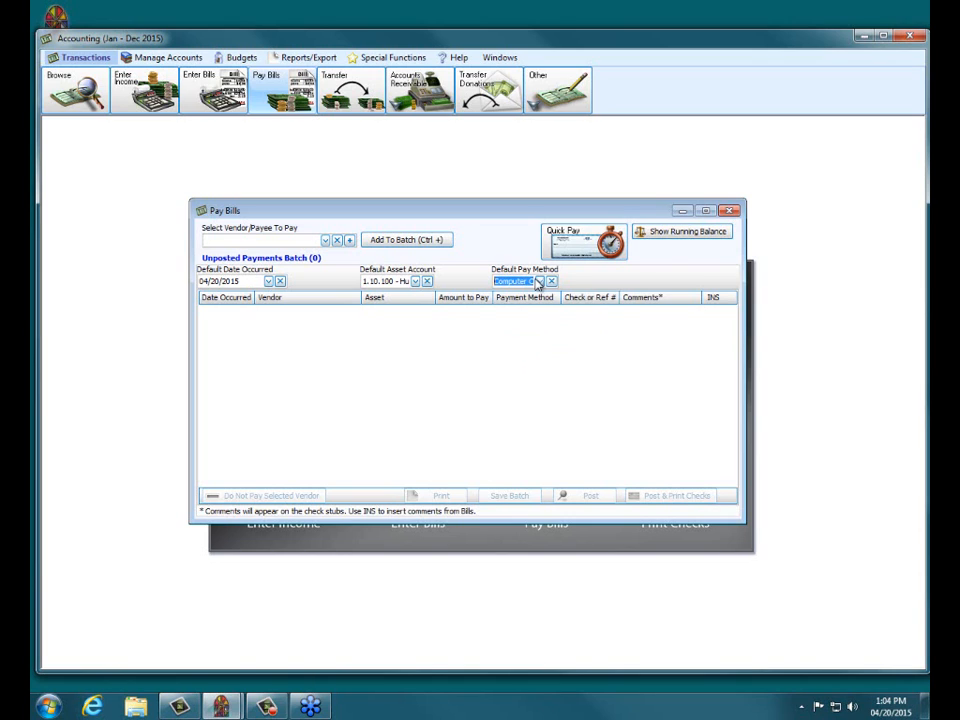
left_click(731, 211)
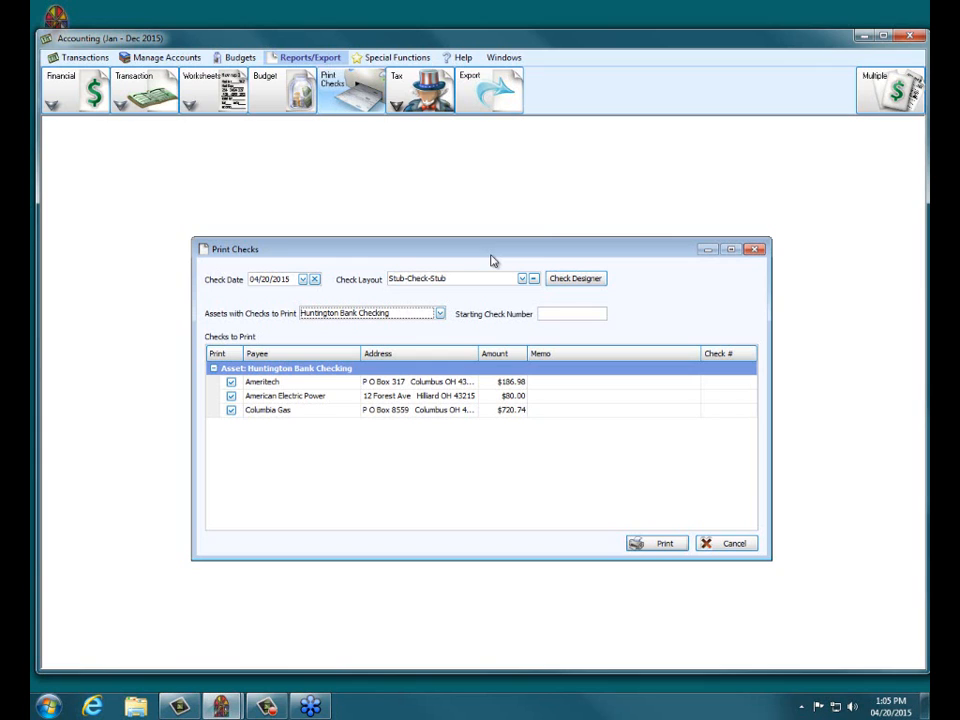
- Review the available check layouts in Print Checks and open the Stub-Check-Stub layout in the Check Designer
left_click(522, 279)
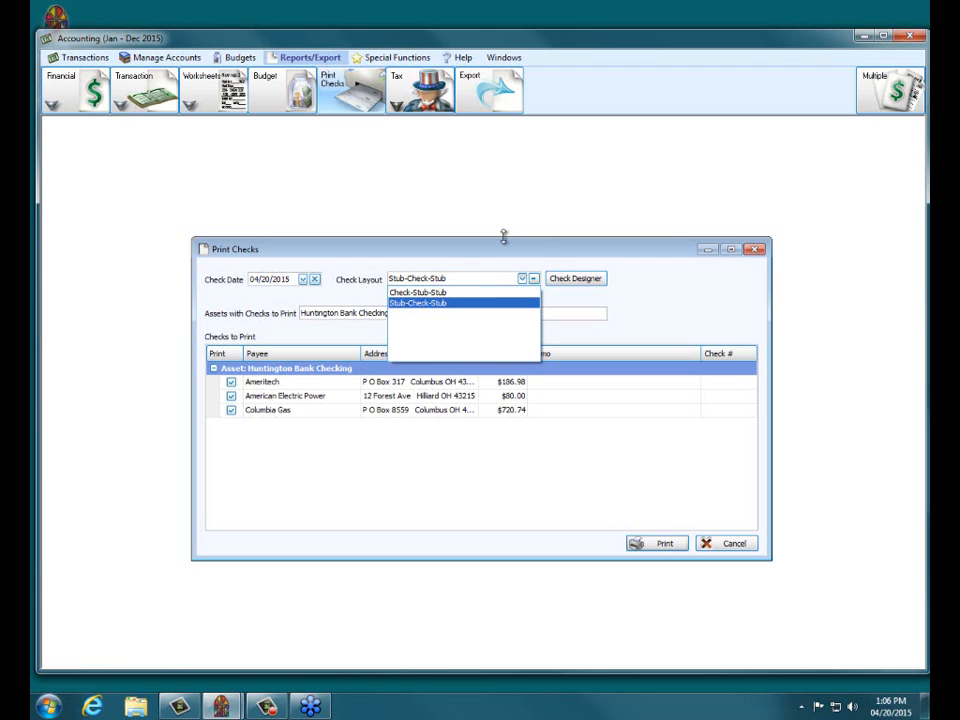
left_click_drag(504, 237, 504, 240)
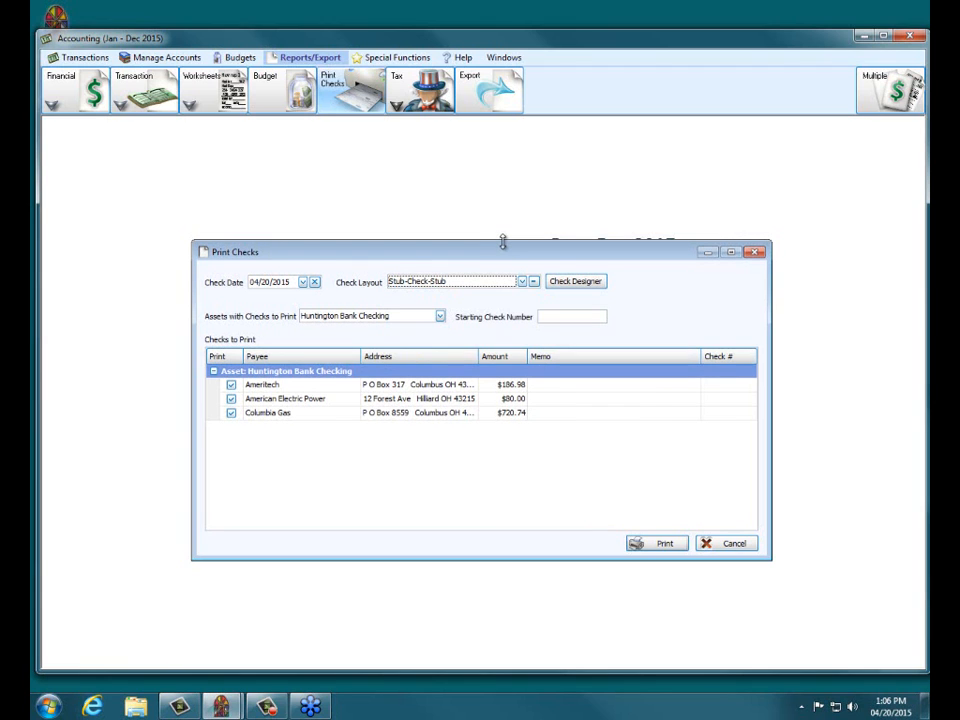
left_click(576, 282)
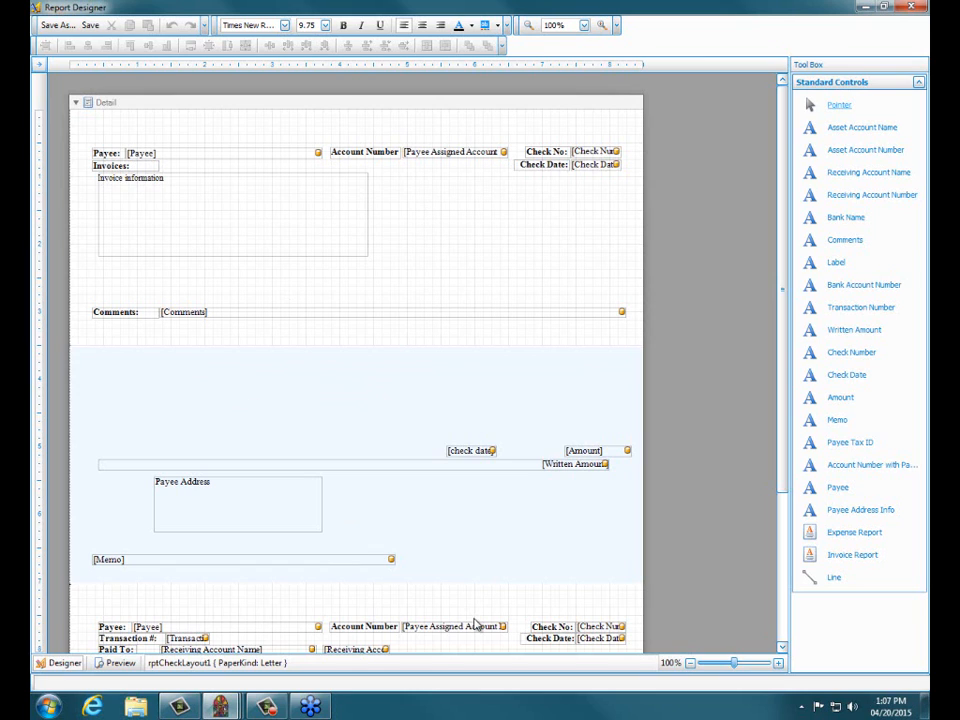
- Examine the fields on the upper stub, the check section and the lower stub of the check layout
left_click_drag(779, 230, 789, 343)
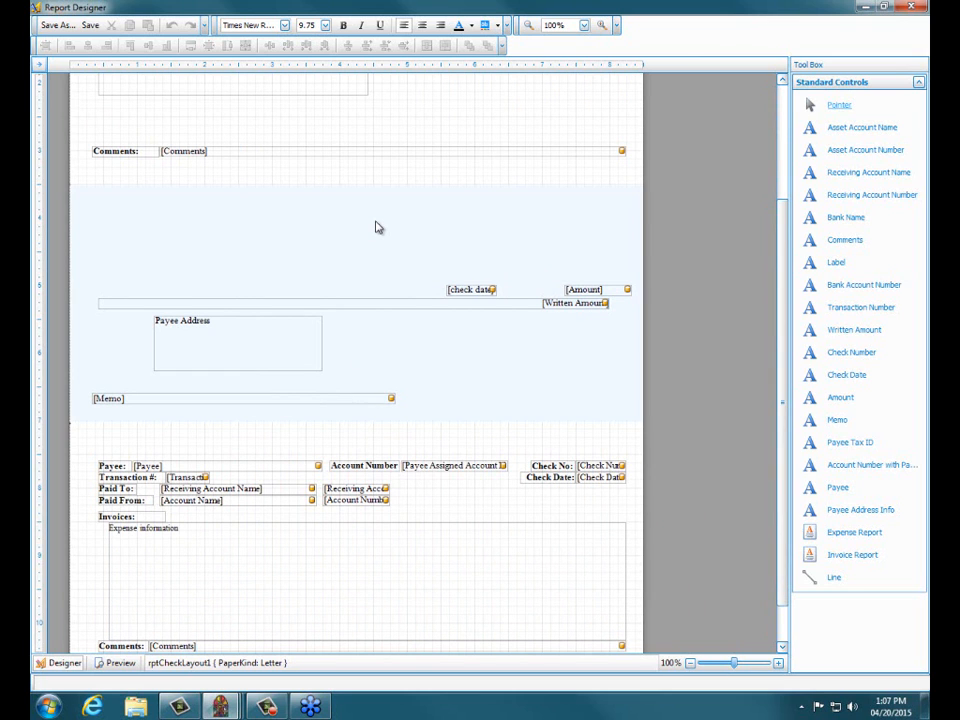
left_click_drag(788, 221, 786, 107)
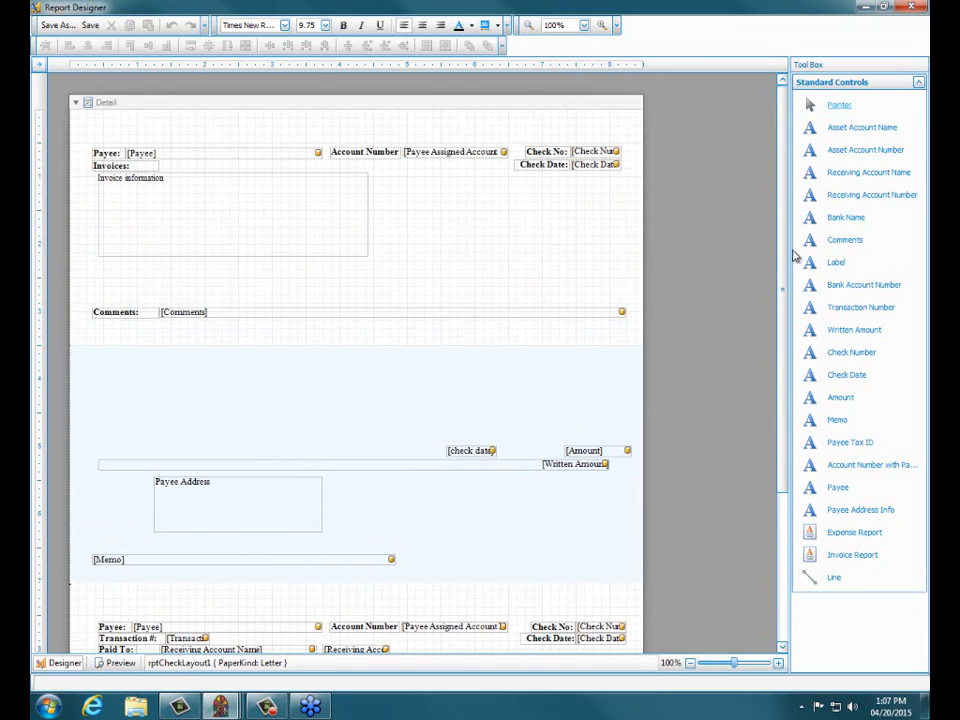
left_click_drag(784, 242, 787, 271)
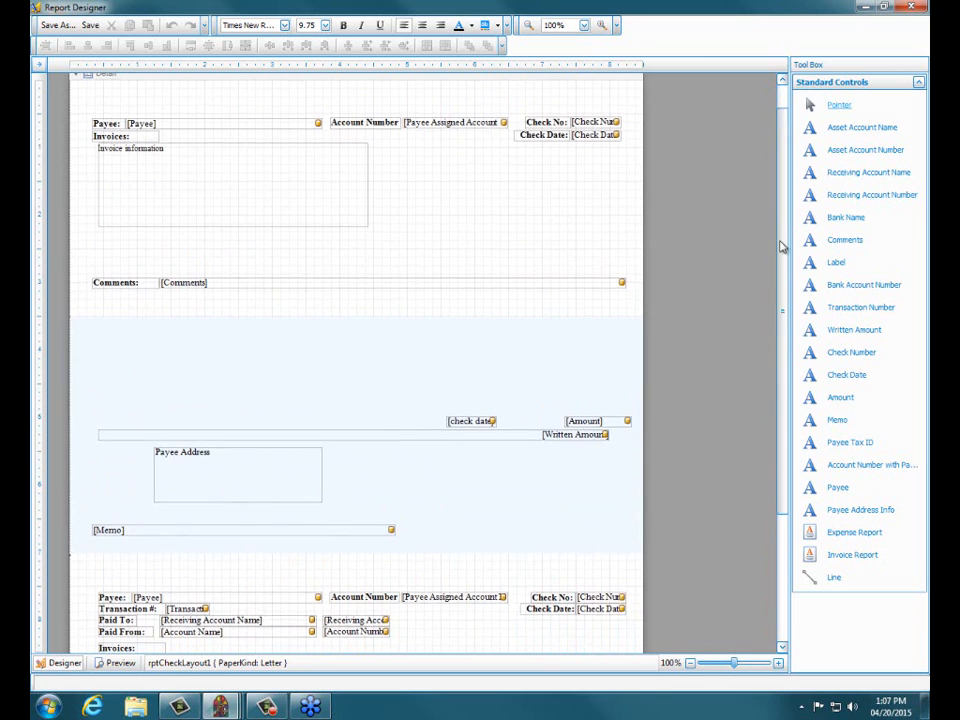
left_click_drag(784, 242, 789, 362)
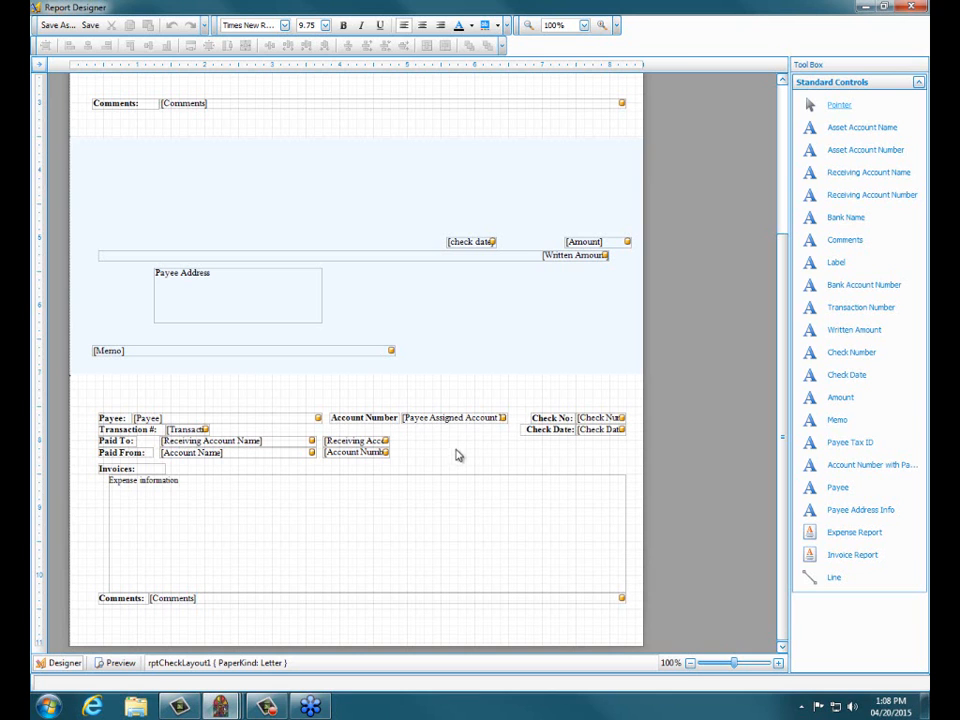
scroll(776, 437, "up", 4)
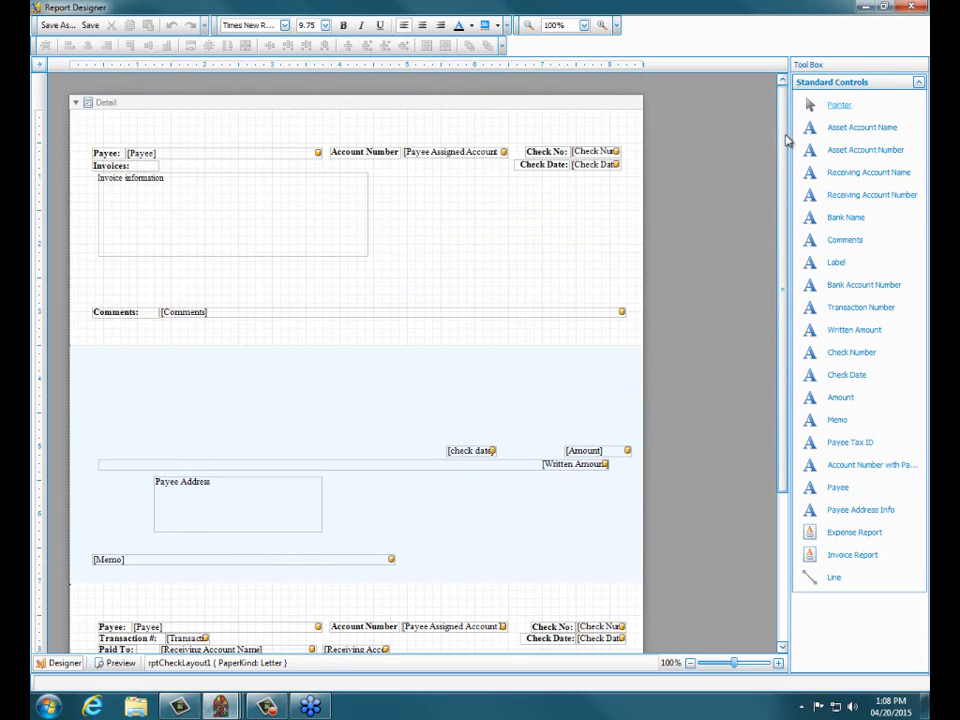
scroll(786, 149, "down", 1)
scroll(786, 149, "up", 1)
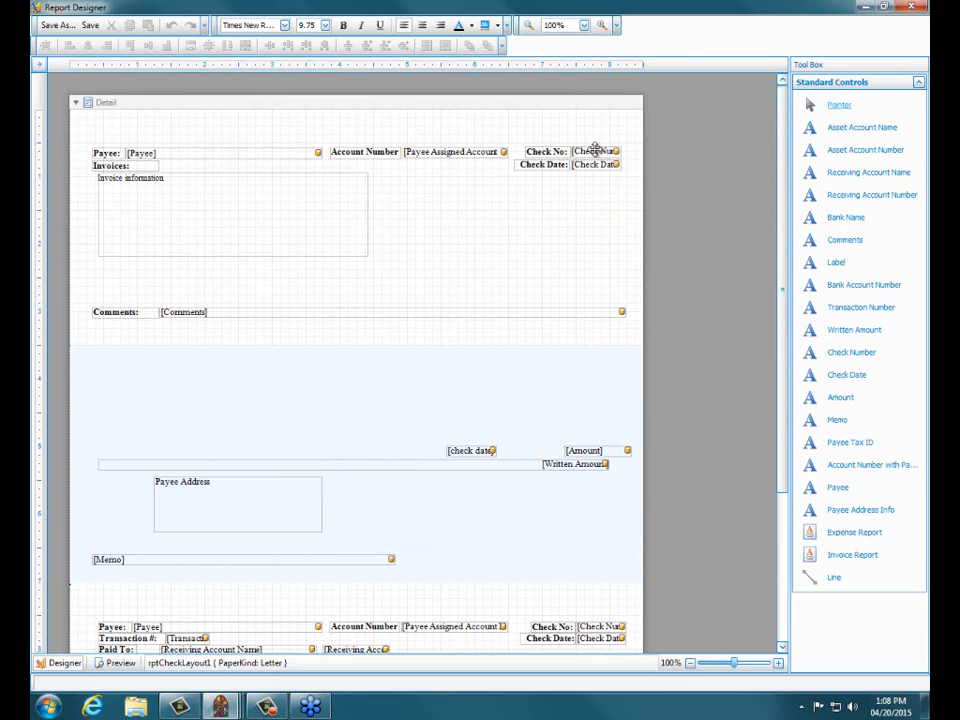
left_click(578, 214)
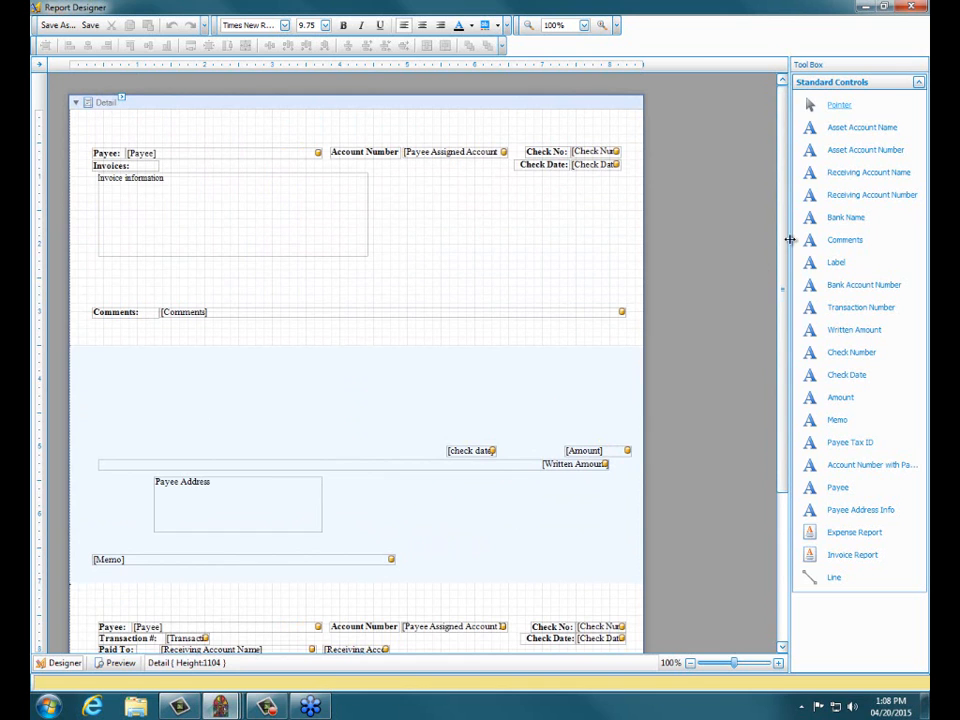
- Delete the check number field and its "Check No:" label from the lower stub of the check layout
left_click_drag(785, 240, 785, 338)
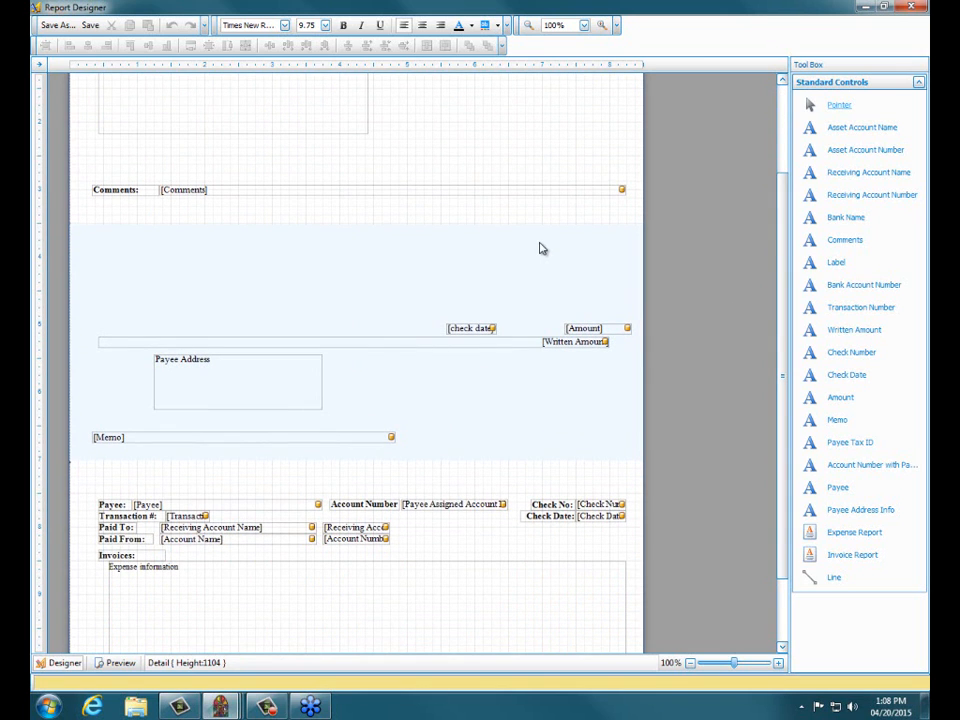
left_click_drag(782, 236, 786, 368)
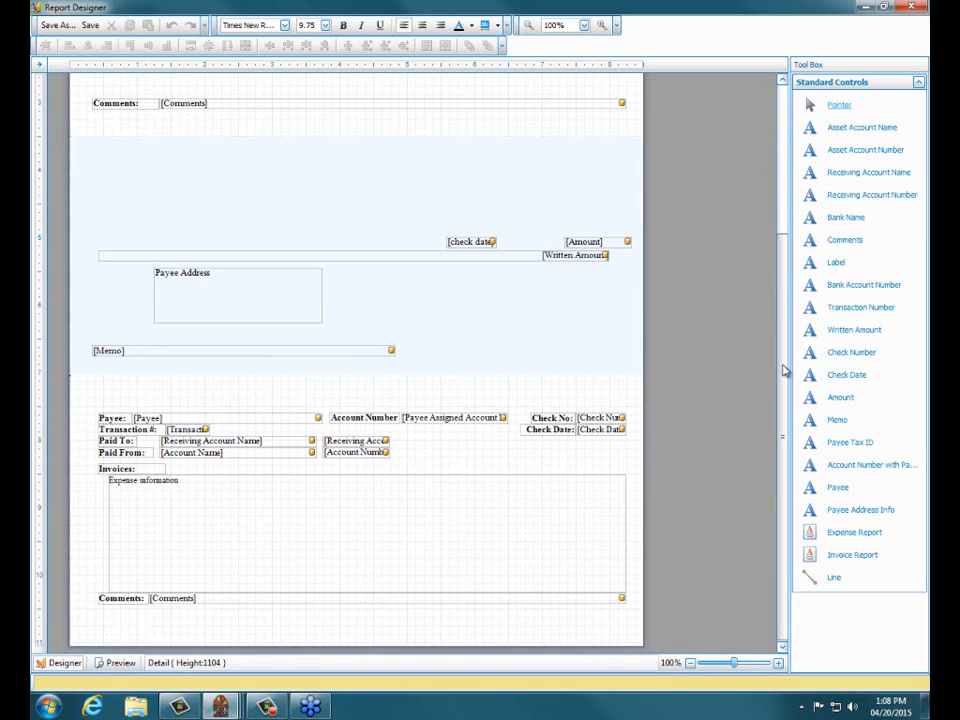
left_click(615, 417)
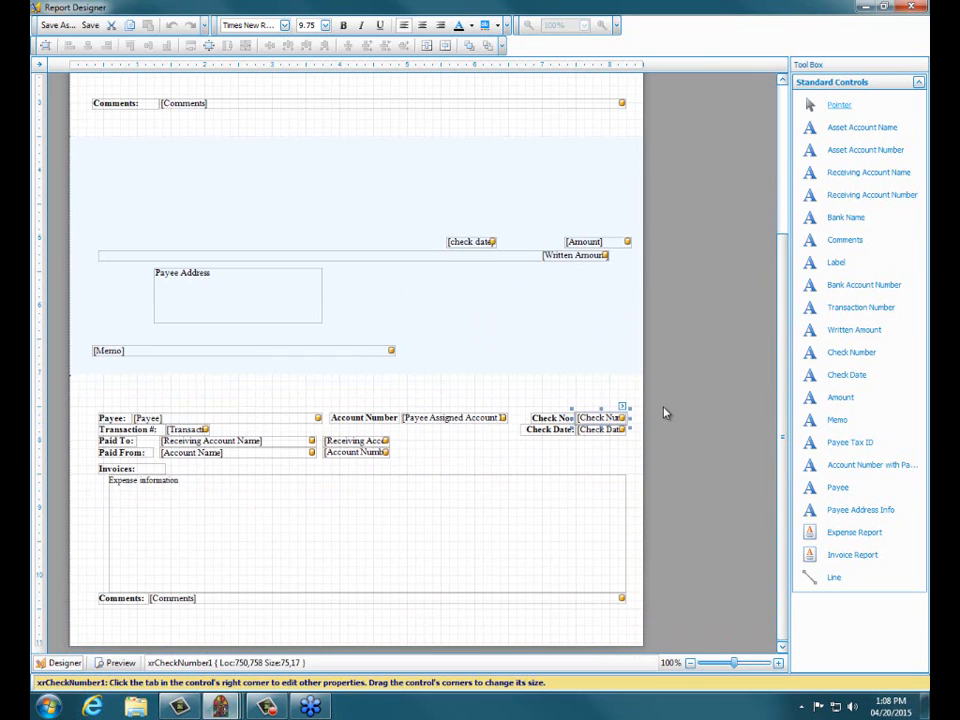
key("Delete")
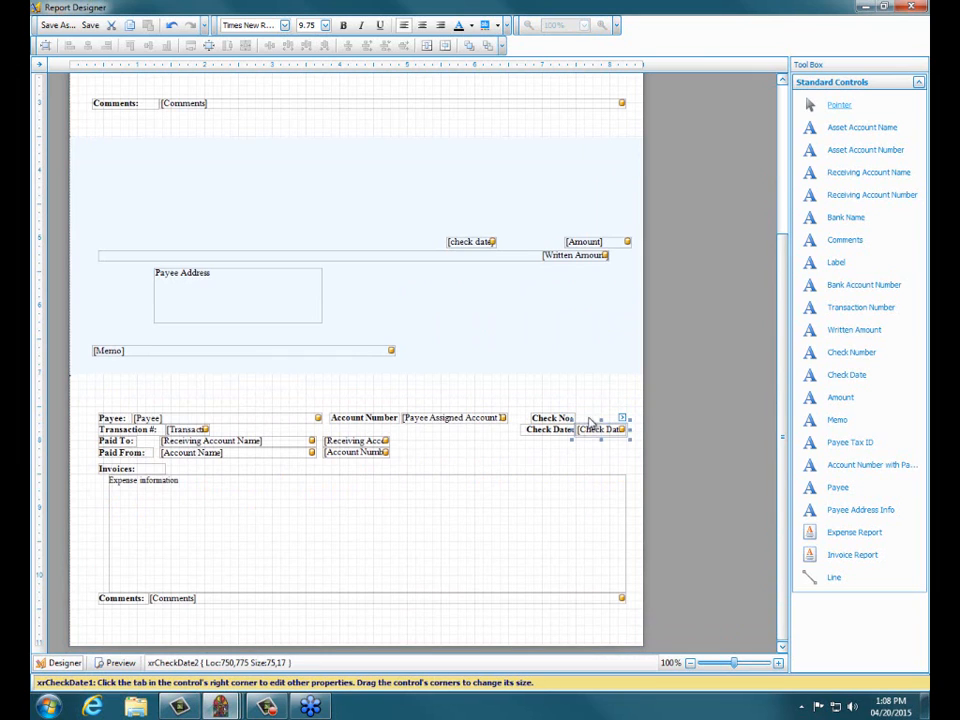
left_click(565, 417)
key("Delete")
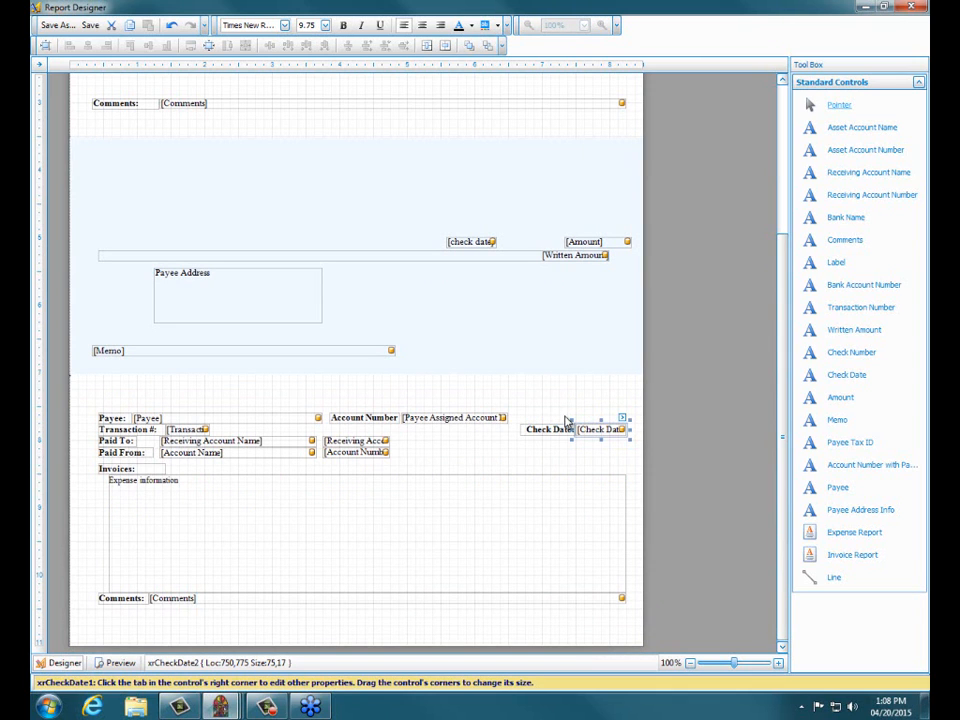
- Delete the check number field and its "Check No:" label from the upper stub of the check layout
scroll(781, 406, "up", 5)
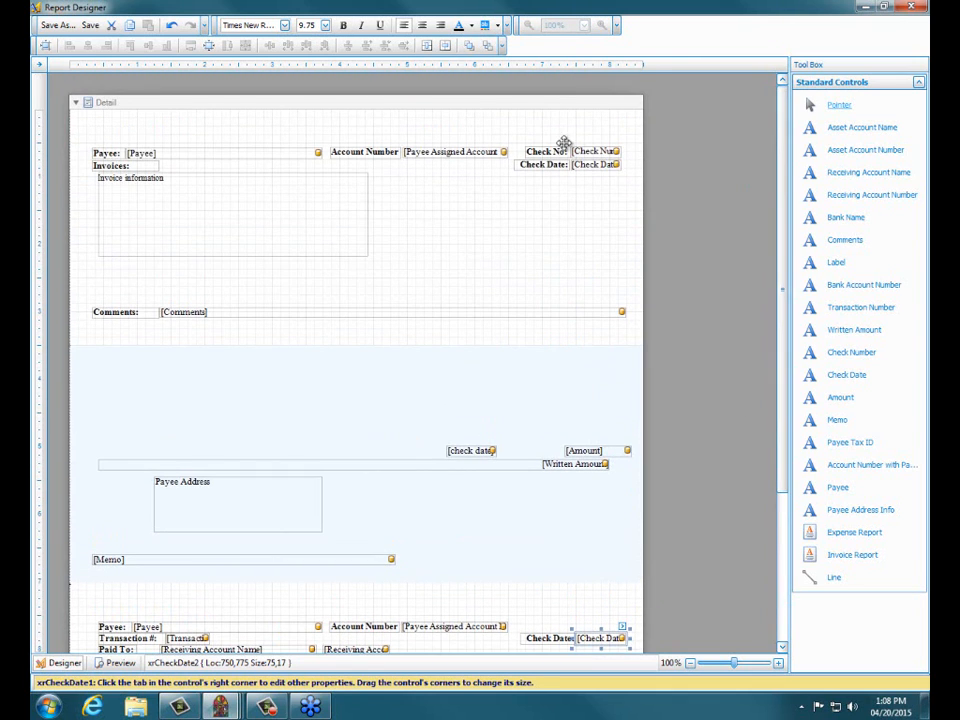
left_click(586, 151)
key("Delete")
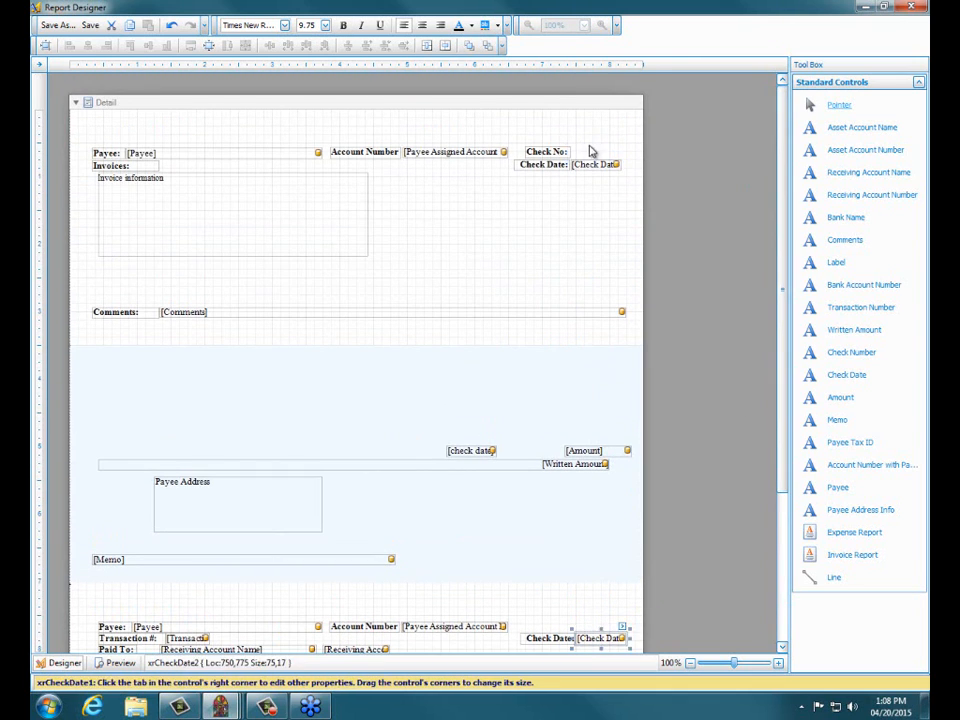
left_click(545, 152)
key("Delete")
scroll(787, 205, "down", 1)
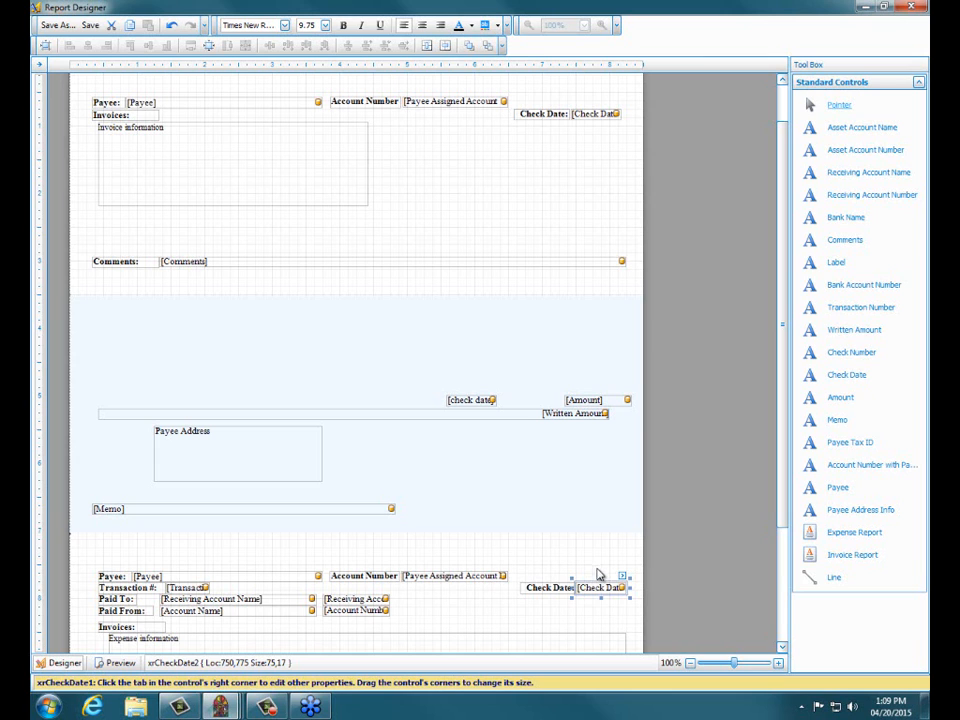
- Preview the edited check layout with sample data and examine both stubs and the check section against the design
left_click_drag(782, 352, 786, 405)
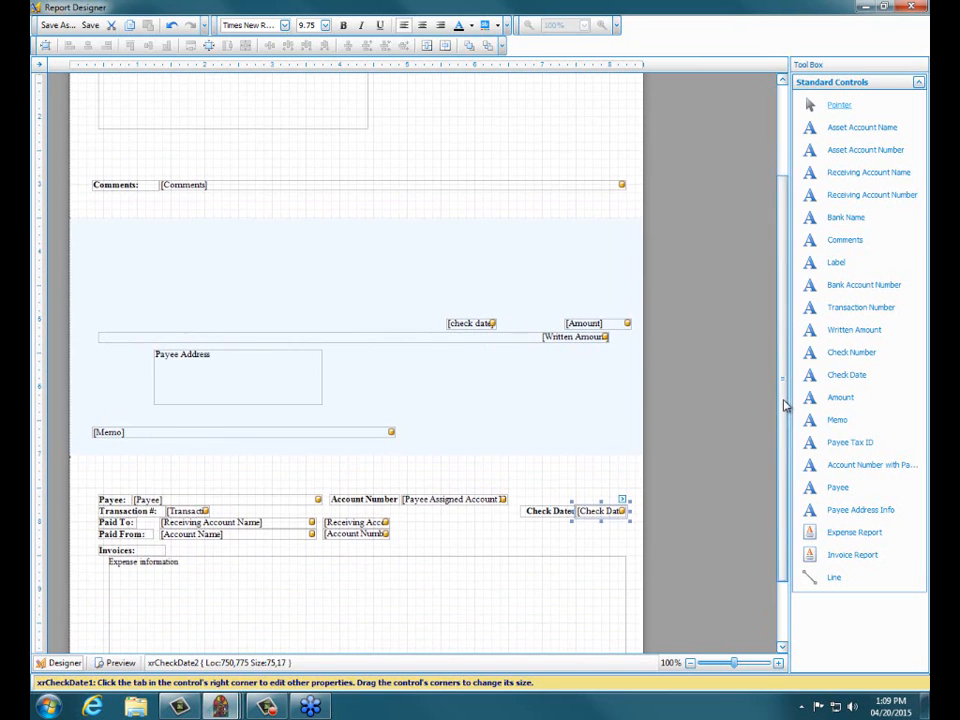
left_click(120, 663)
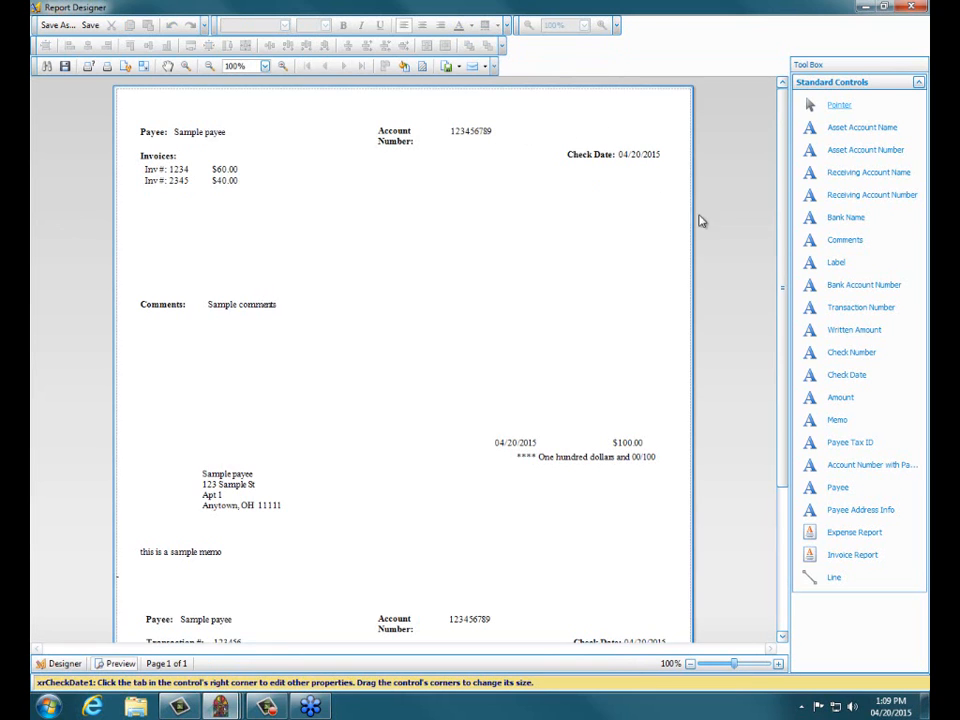
left_click_drag(778, 199, 788, 273)
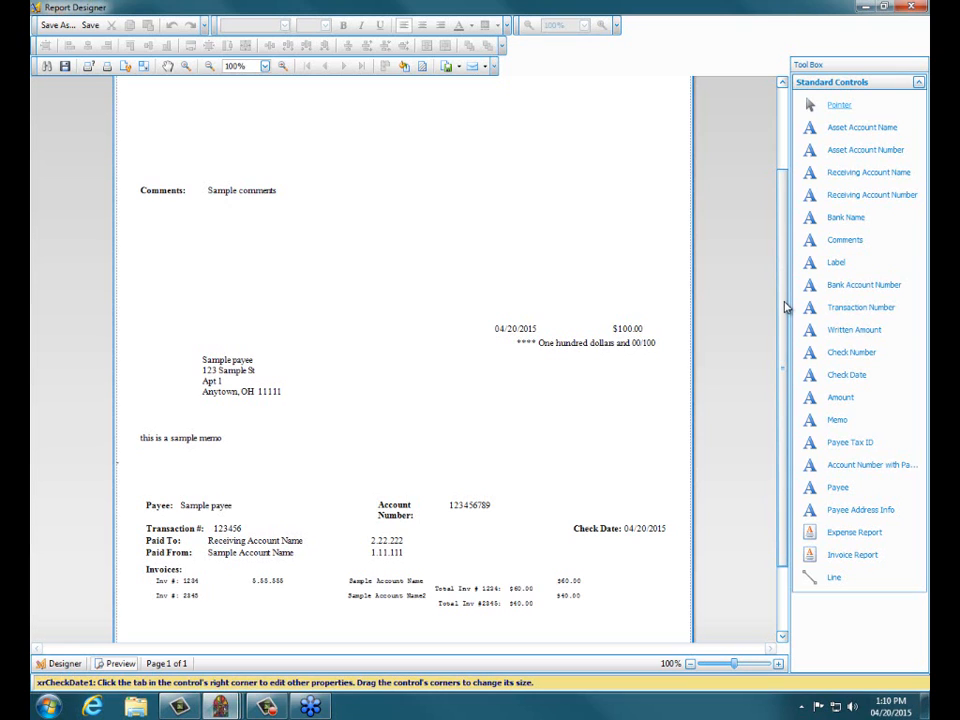
left_click_drag(786, 310, 781, 180)
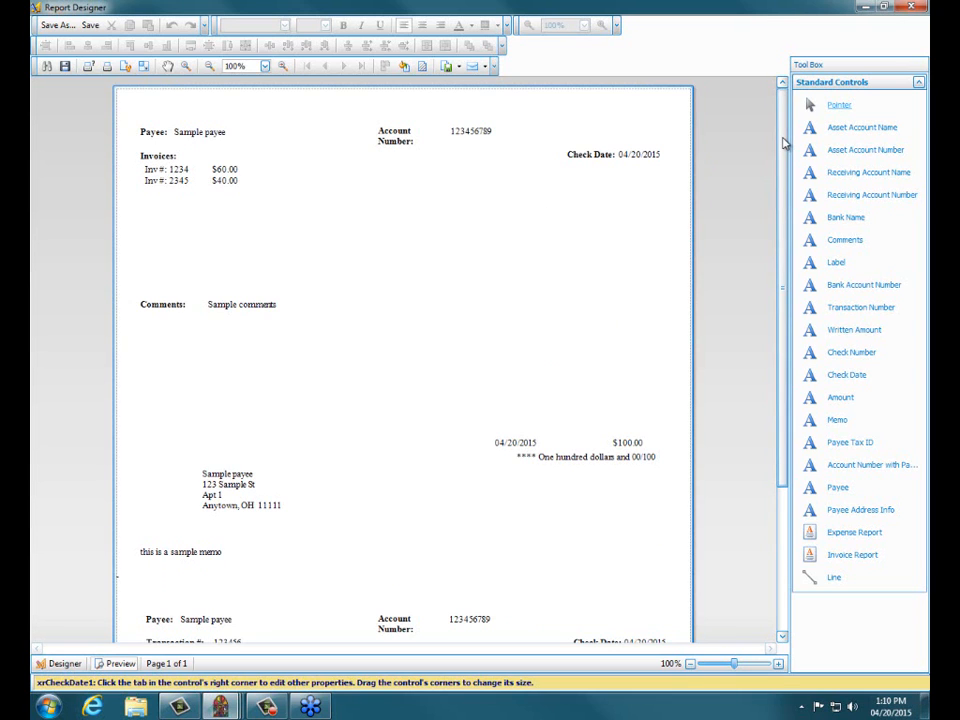
left_click_drag(785, 143, 793, 285)
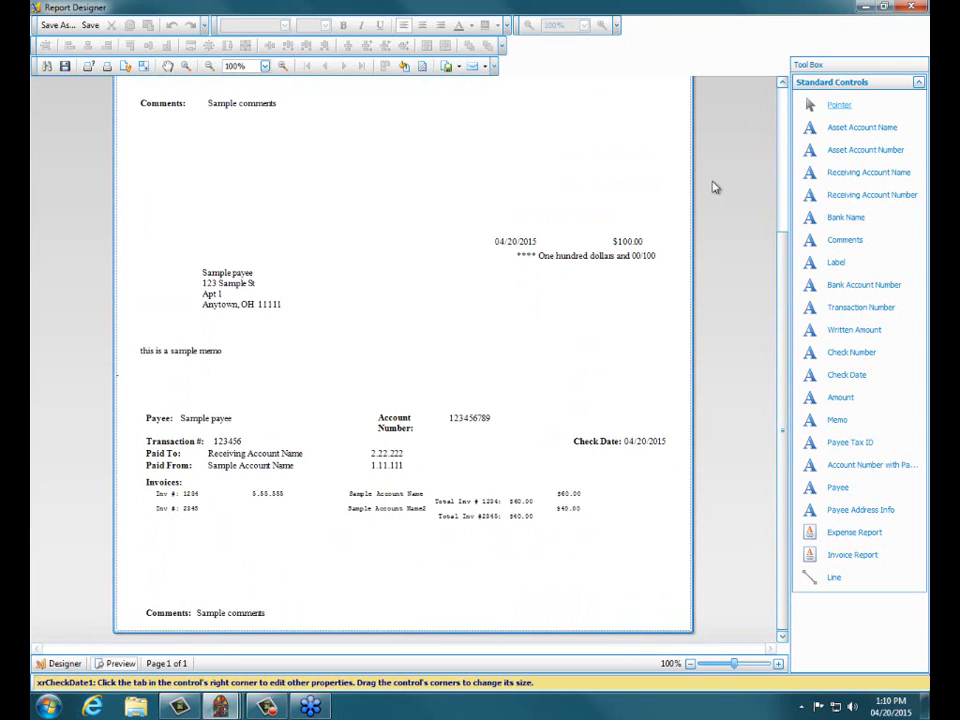
left_click(60, 663)
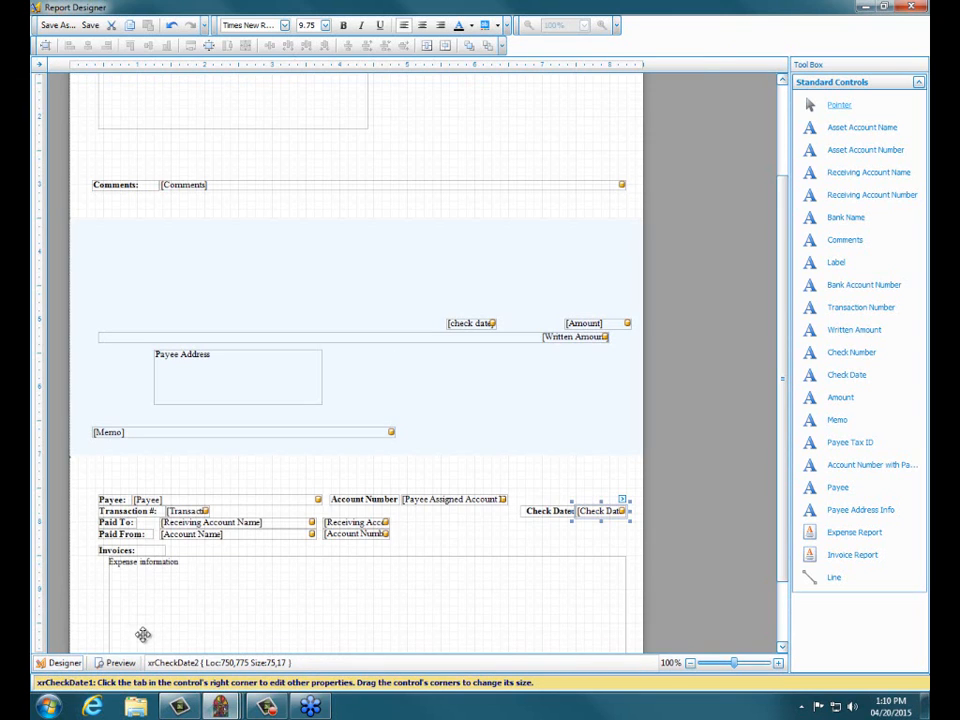
left_click(120, 663)
left_click(60, 663)
left_click(119, 662)
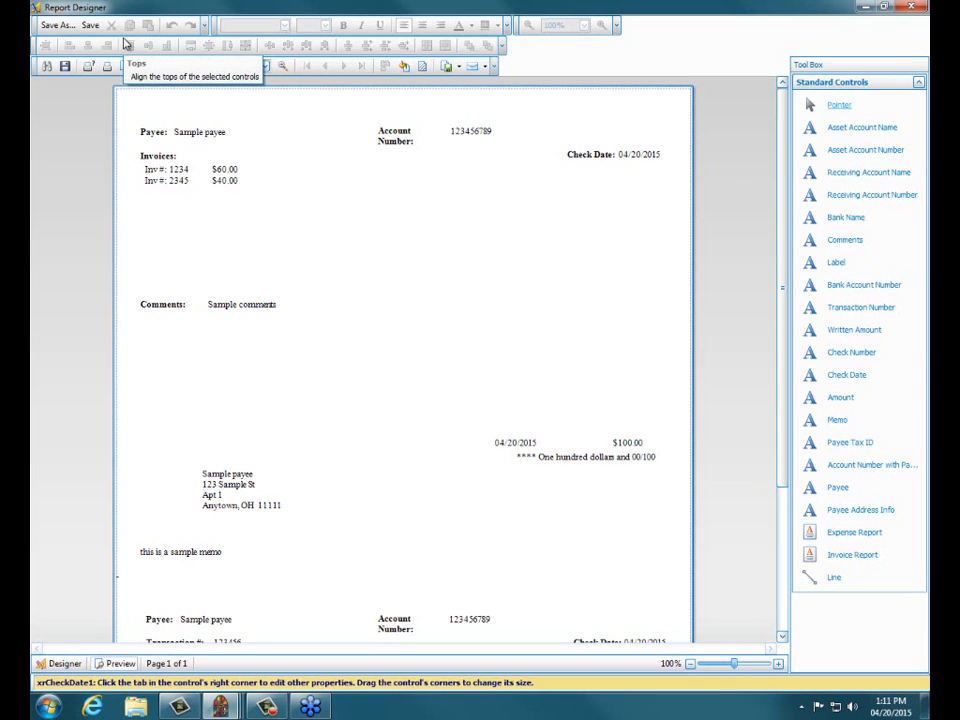
left_click(58, 664)
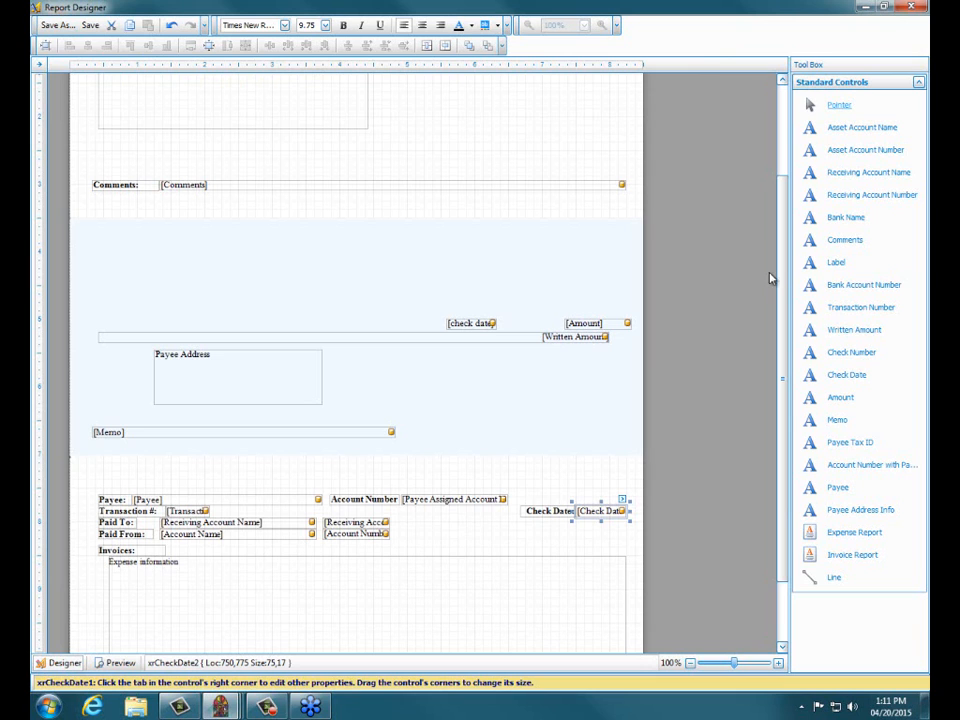
- Move the Payee Address block slightly down and left in the check section, to location 117,212, and preview the layout
scroll(779, 267, "down", 1)
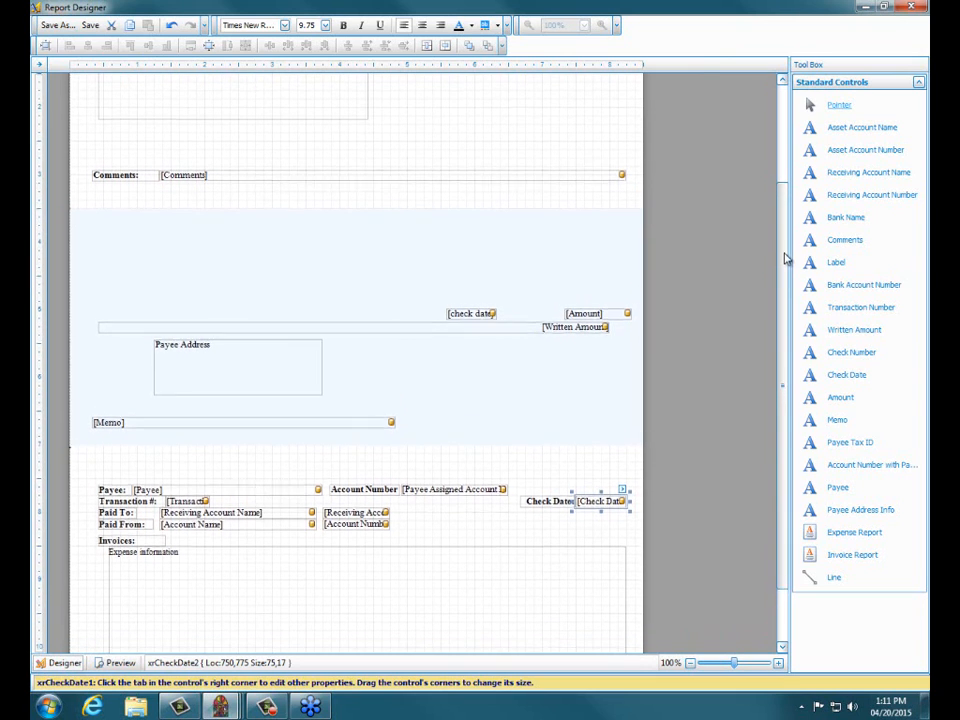
left_click(238, 357)
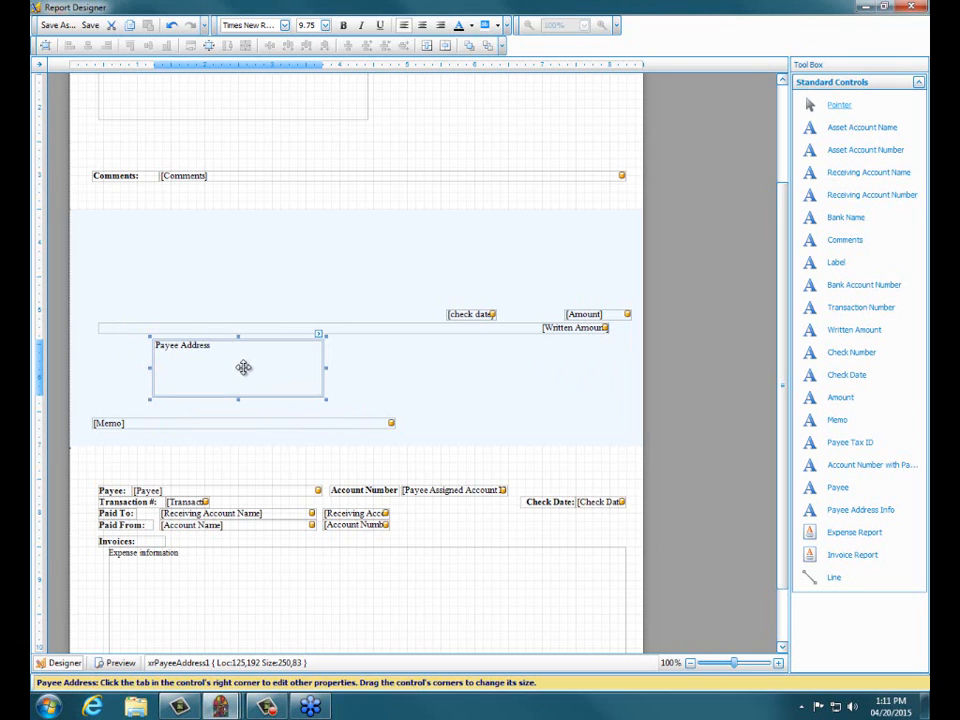
mouse_move(245, 368)
left_mouse_down()
mouse_move(240, 390)
mouse_move(238, 378)
left_mouse_up()
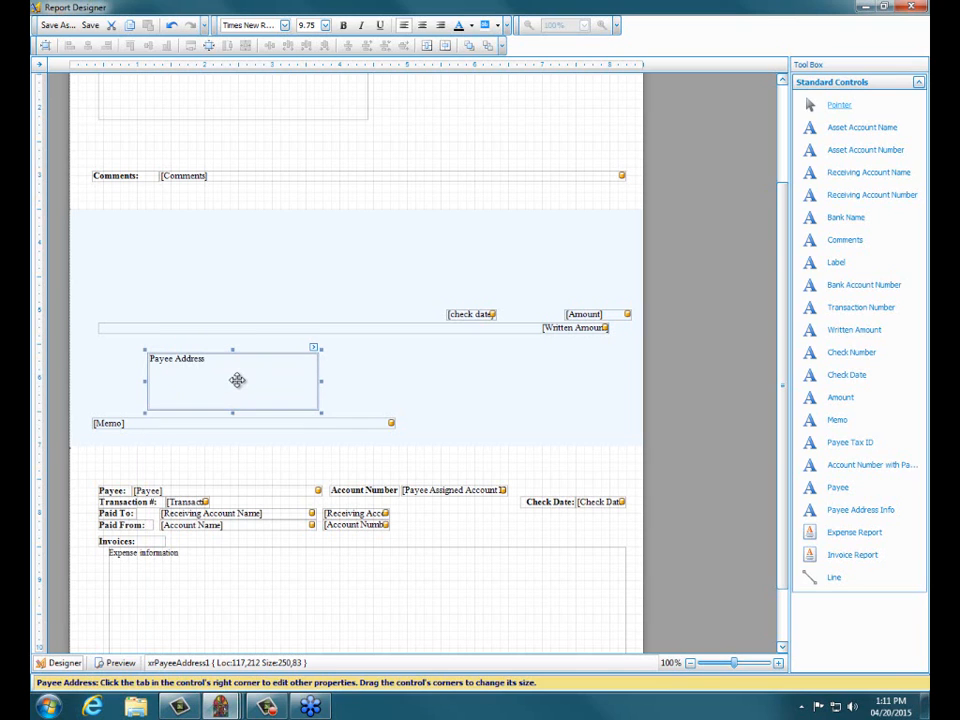
left_click(118, 664)
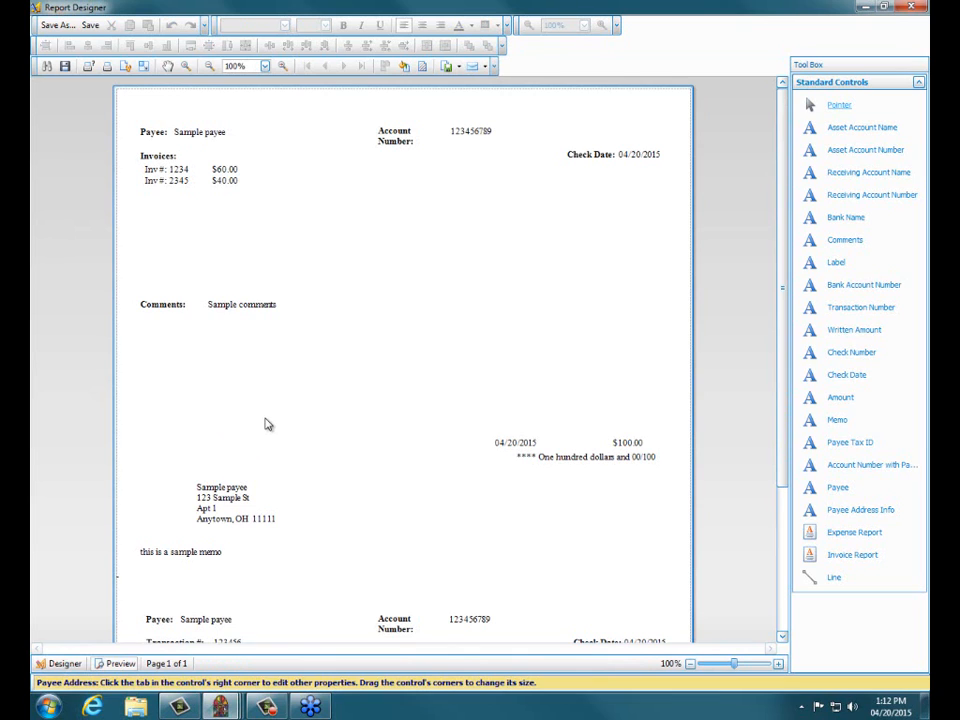
- Left-align the Written Amount field in the check section of the layout
left_click(60, 663)
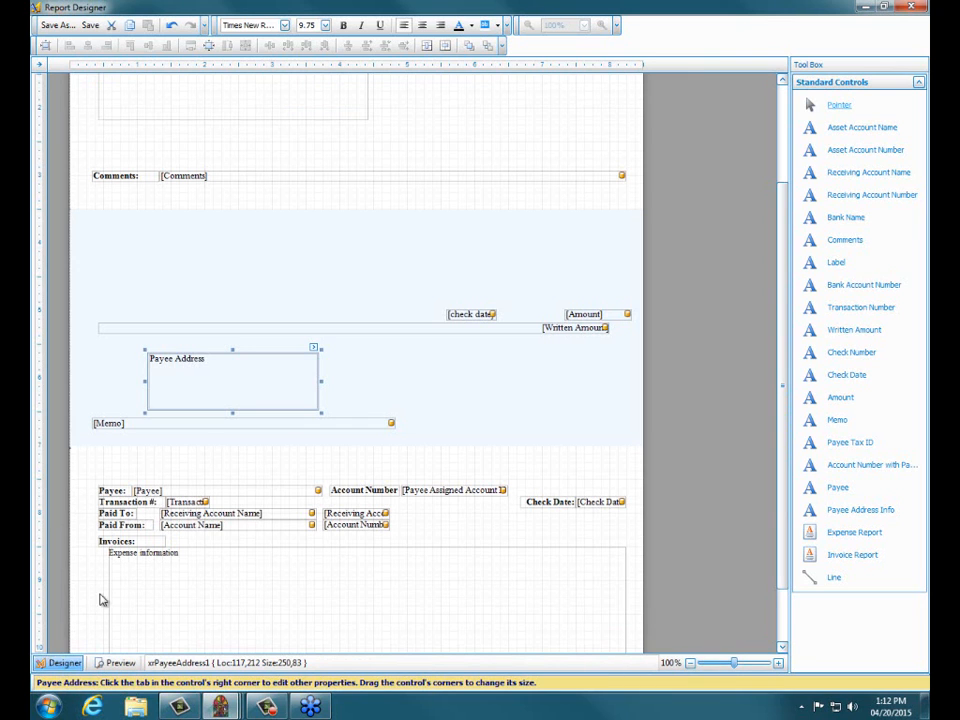
left_click(565, 331)
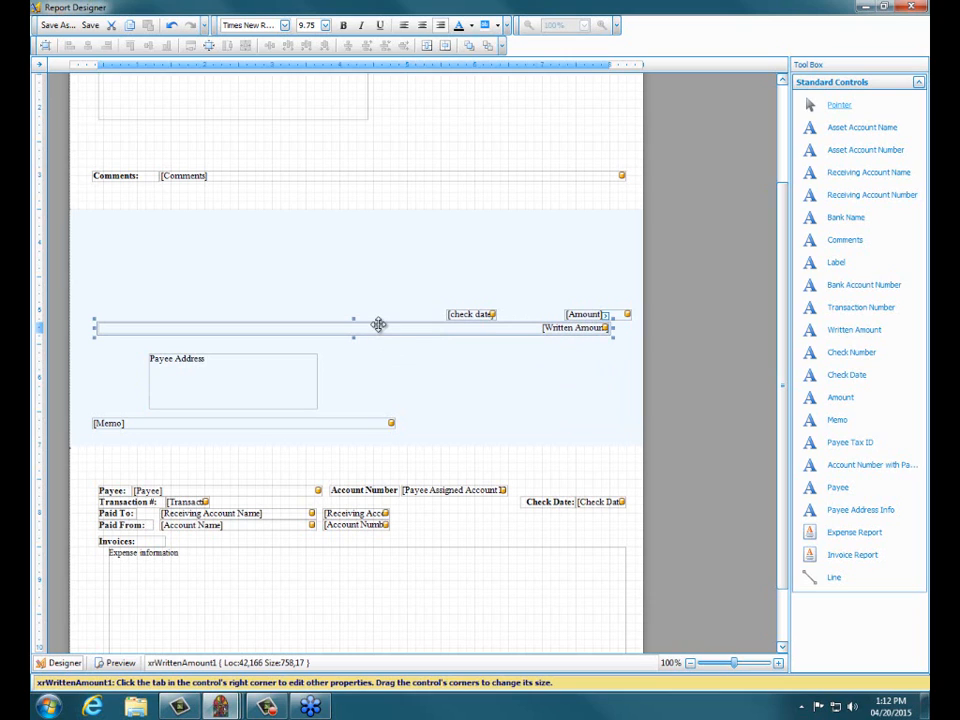
left_click(403, 28)
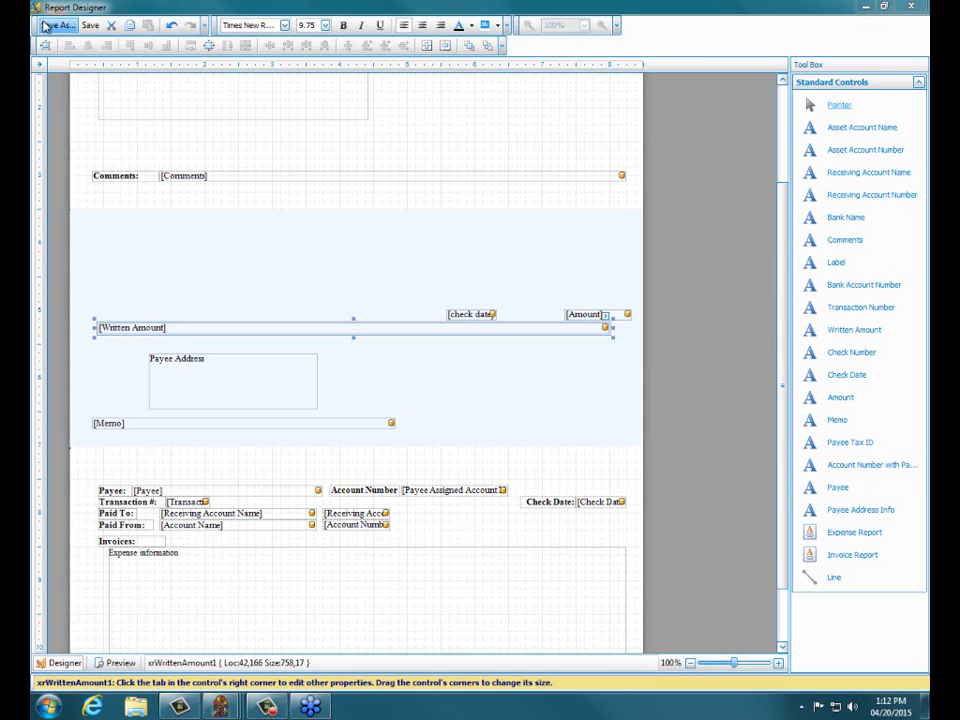
- Close the designer and save the edited check layout under the name "My check"
left_click(908, 8)
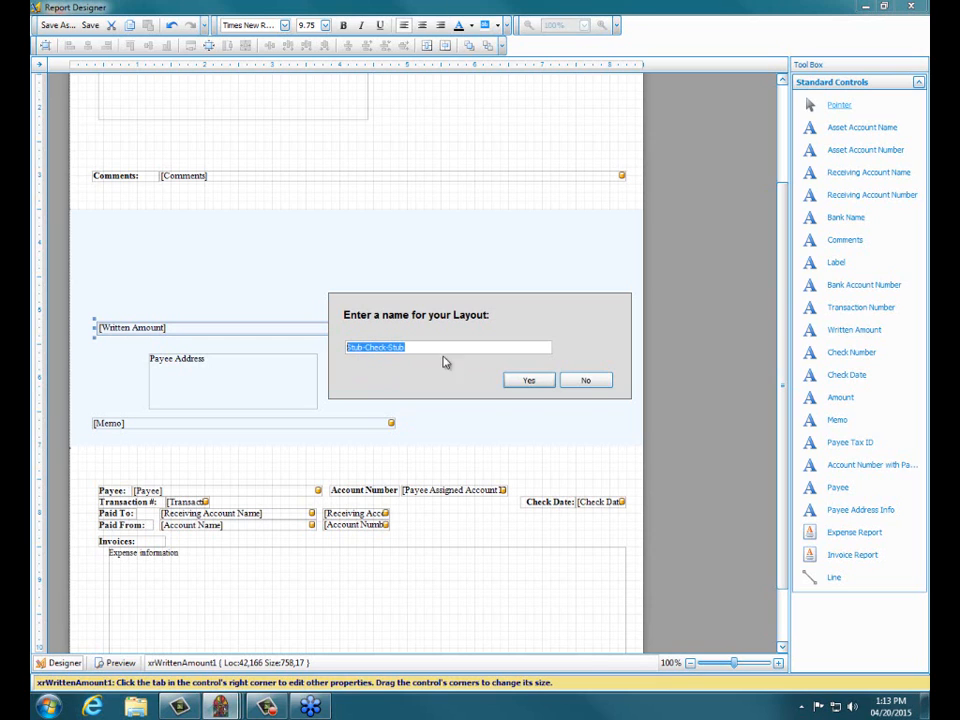
left_click(533, 382)
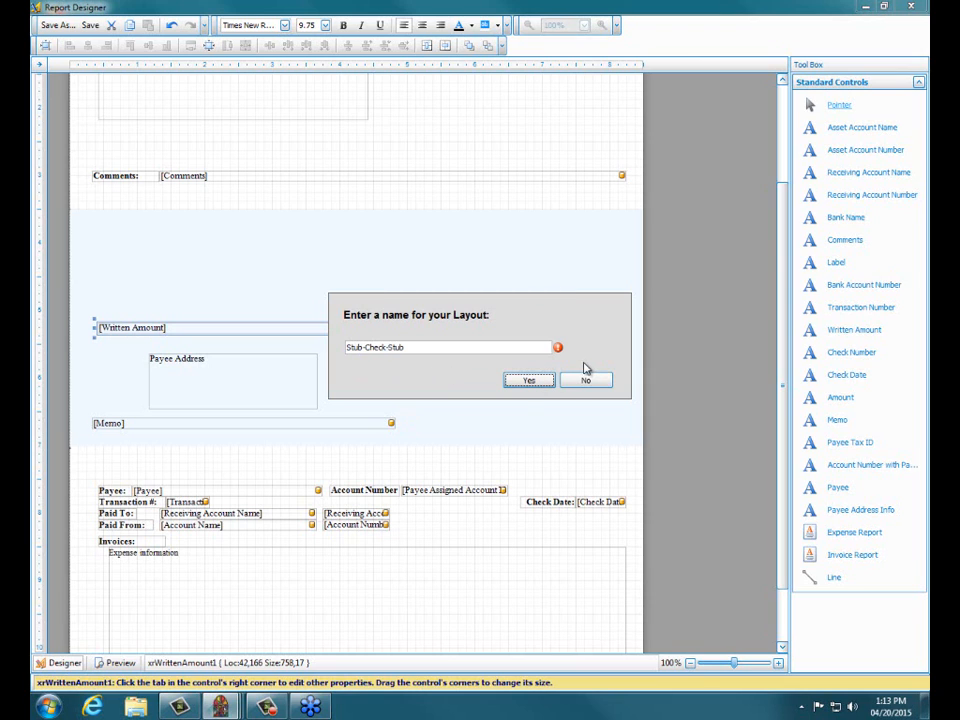
left_click(495, 347)
left_click_drag(487, 347, 229, 354)
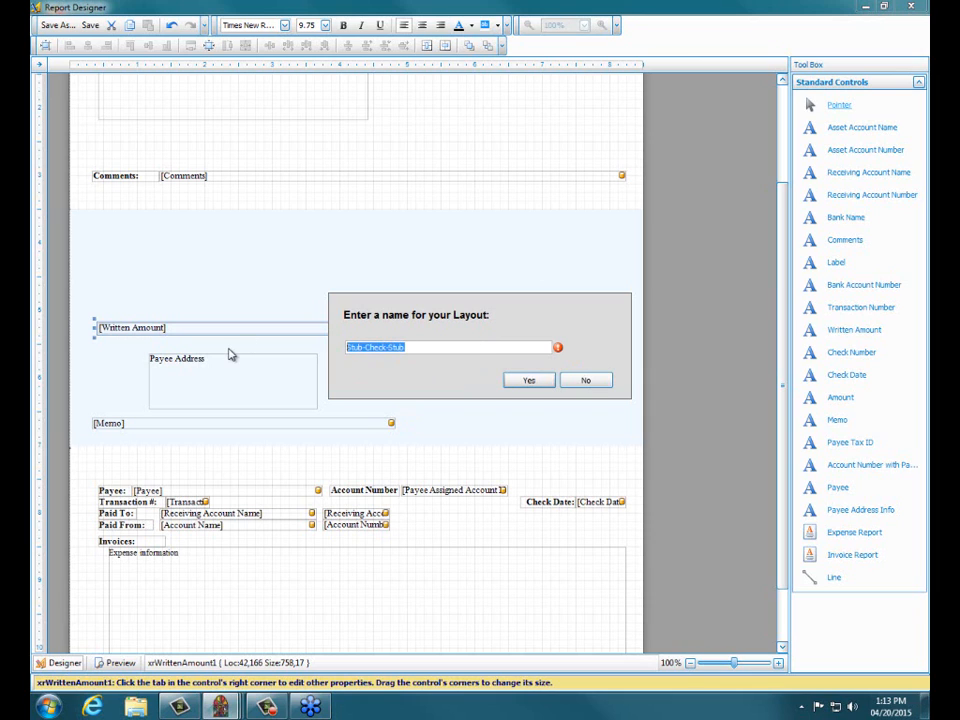
type("My checks")
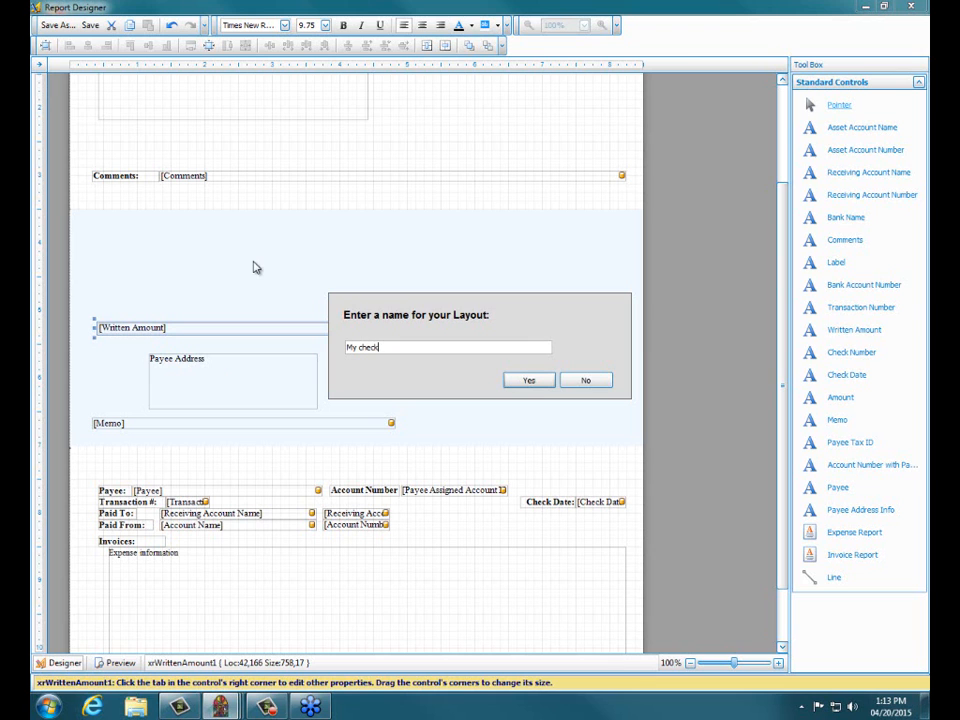
key("BackSpace")
left_click(515, 379)
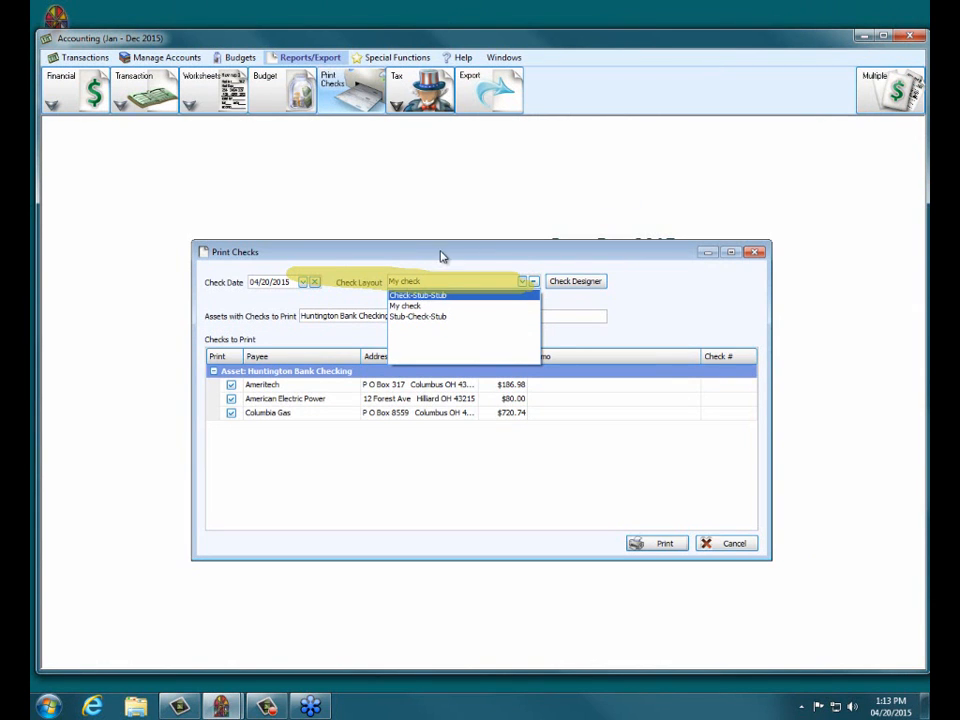
- Keep My check as the check layout and enter the memo "My Test Comments" for the Ameritech check
left_click(470, 248)
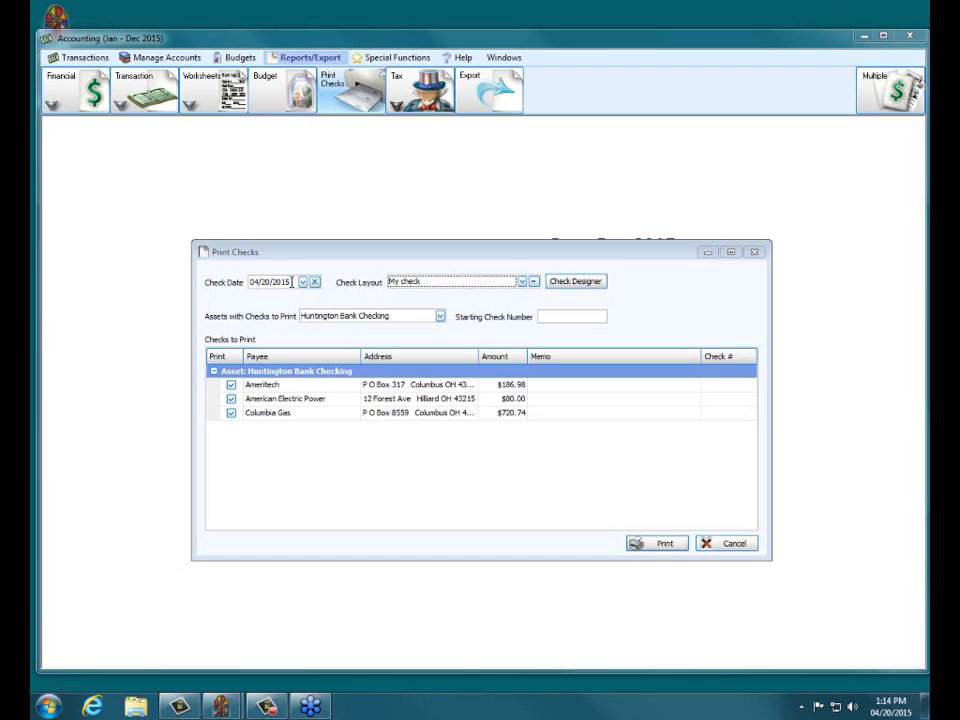
left_click(566, 390)
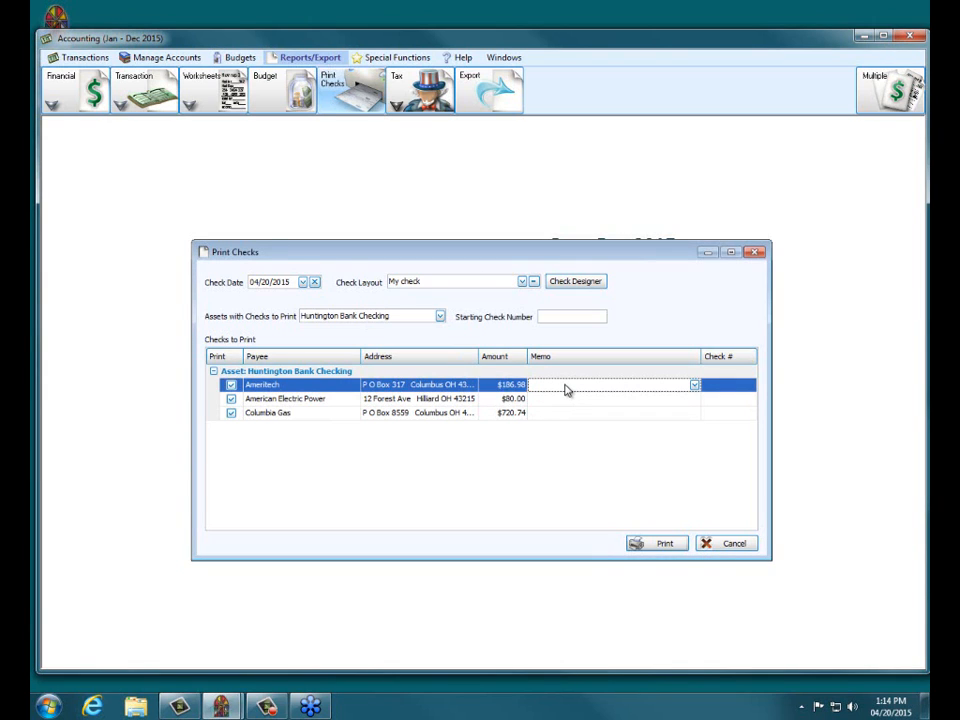
type("My Test Comments")
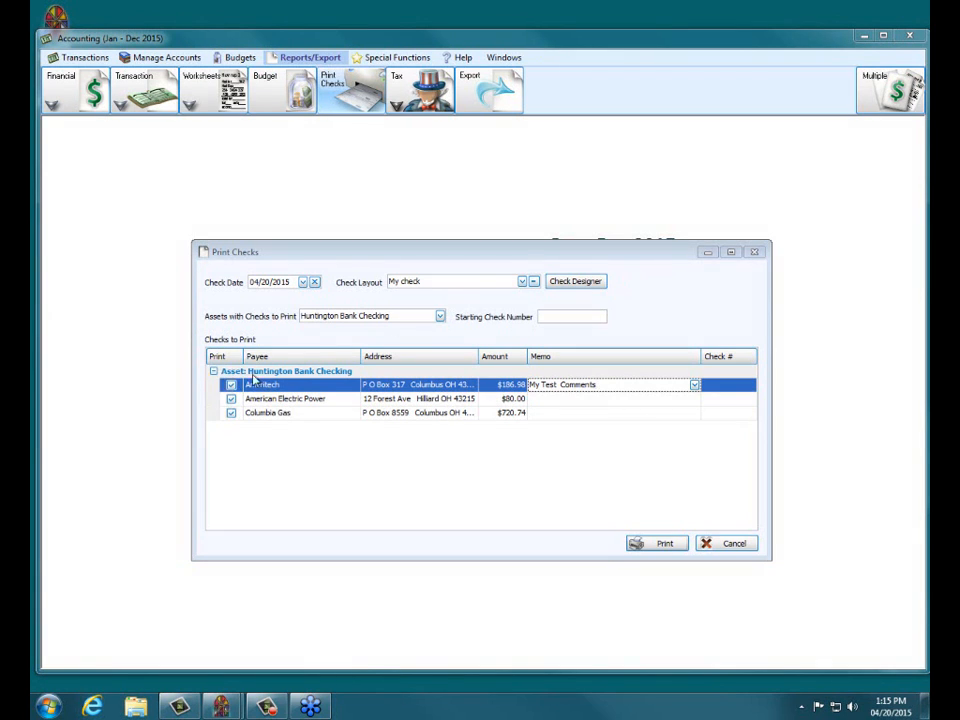
- Exclude the American Electric Power check from printing and set the starting check number to 85431
left_click(231, 398)
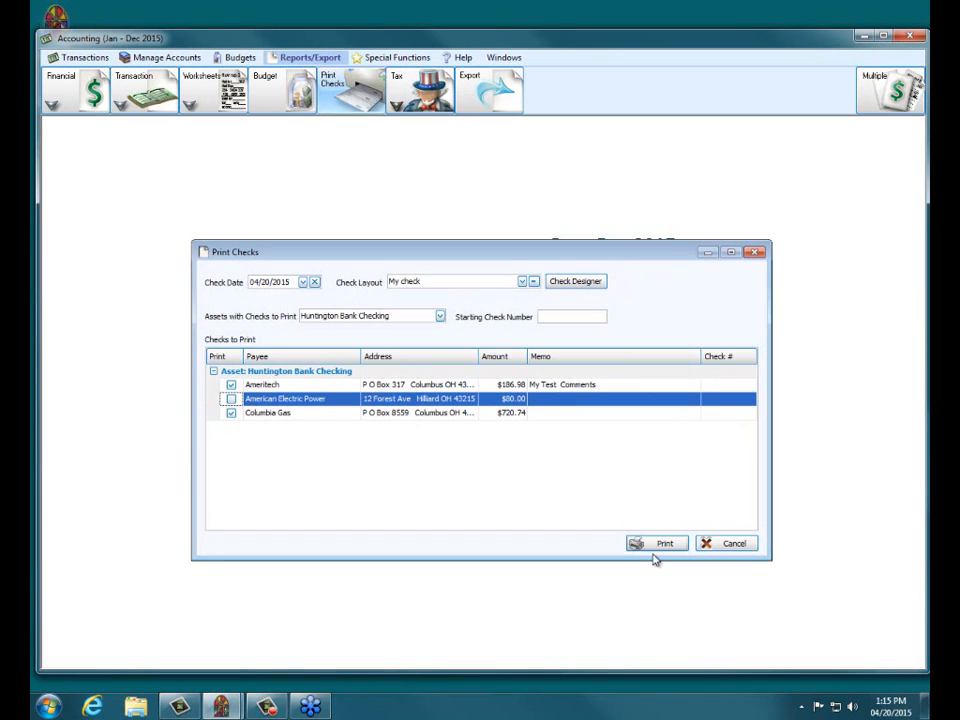
left_click(571, 310)
type("85431")
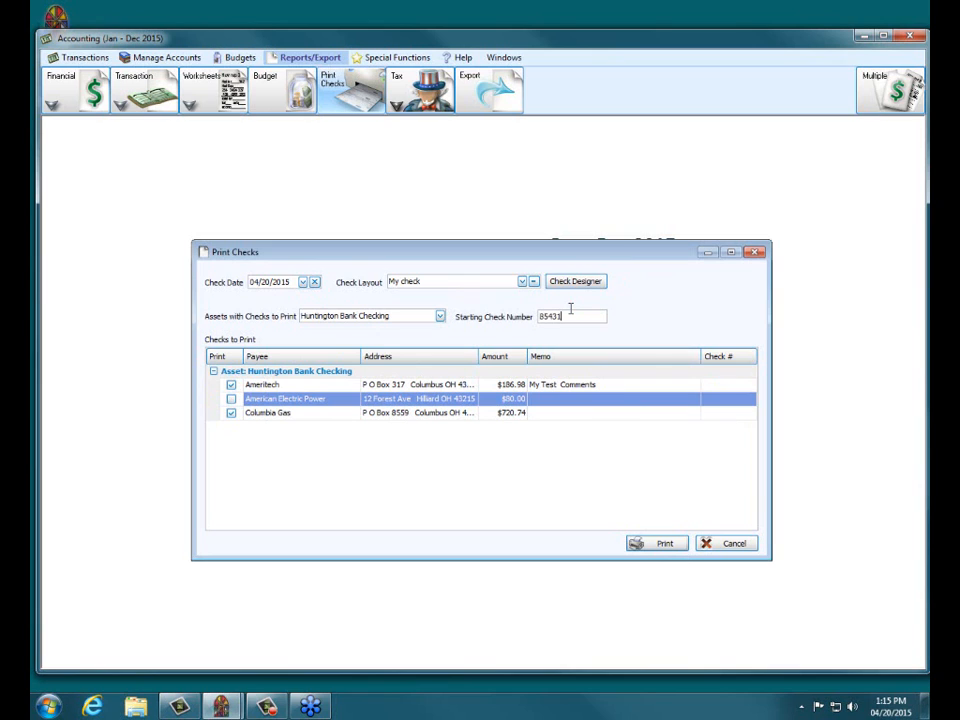
key("Tab")
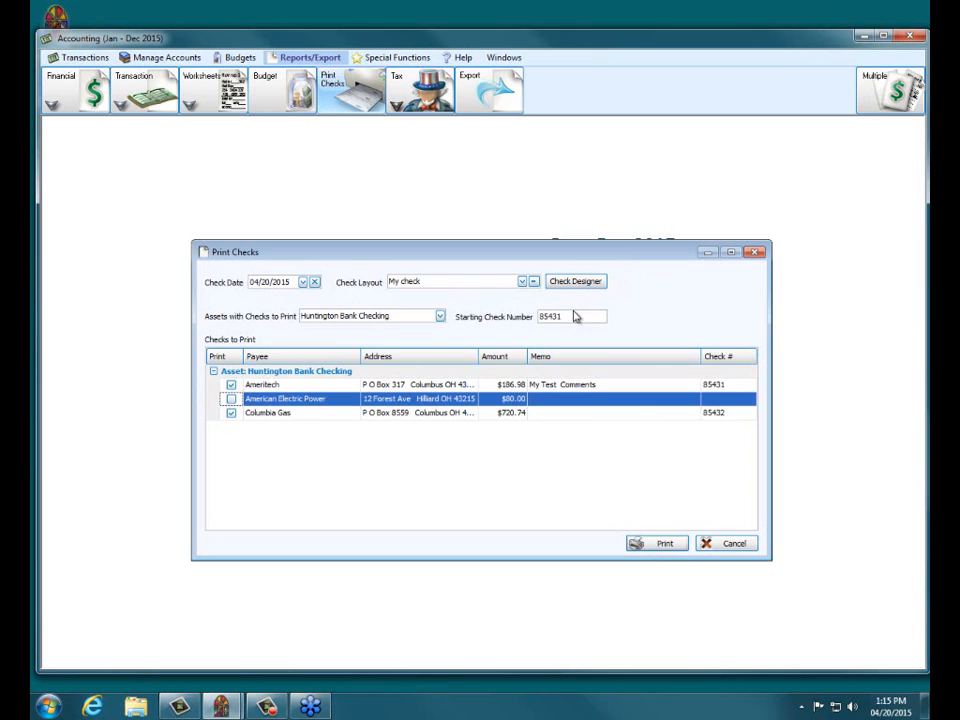
- Include the American Electric Power check in the print run again and view the available assets with checks to print
left_click(231, 399)
left_click(439, 316)
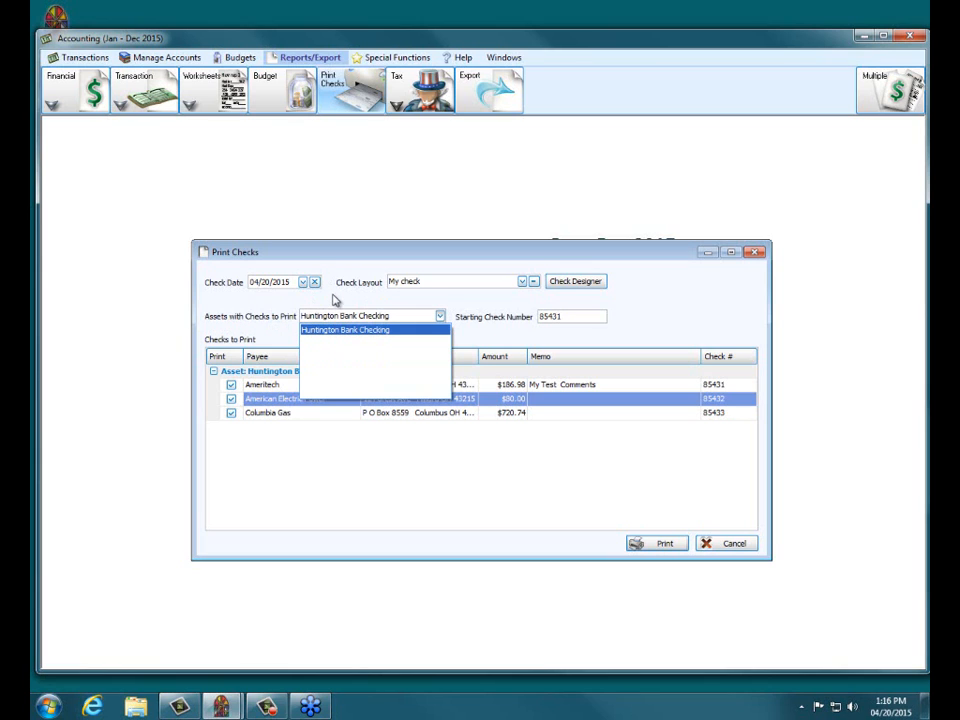
left_click(342, 255)
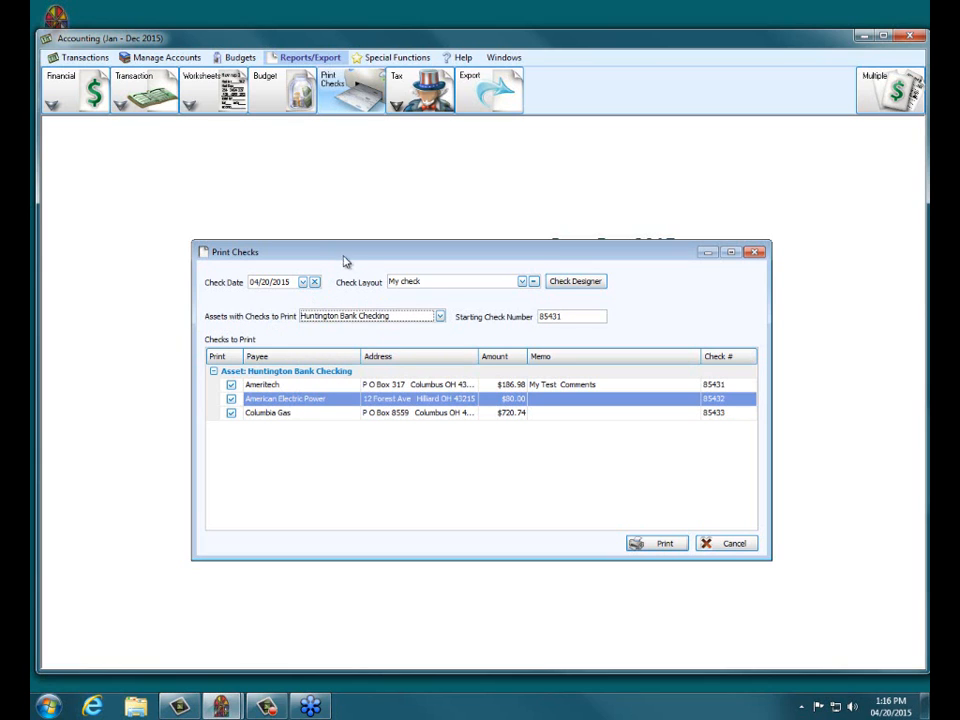
- Generate the print preview of the selected checks
left_click(672, 544)
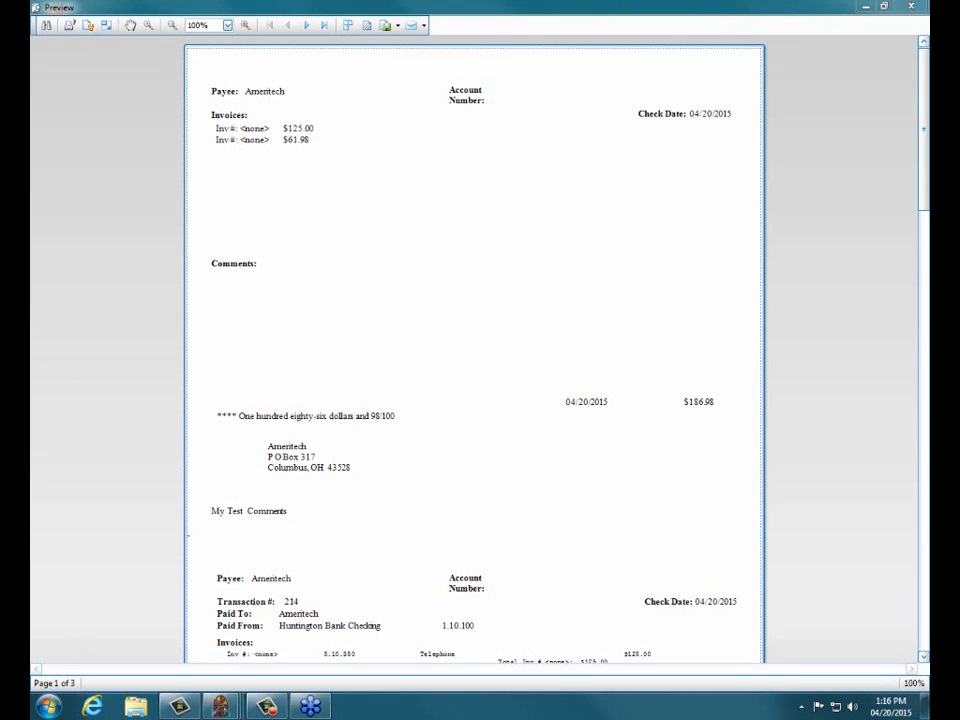
left_click_drag(86, 443, 58, 686)
left_click_drag(95, 626, 60, 674)
left_click_drag(46, 610, 56, 686)
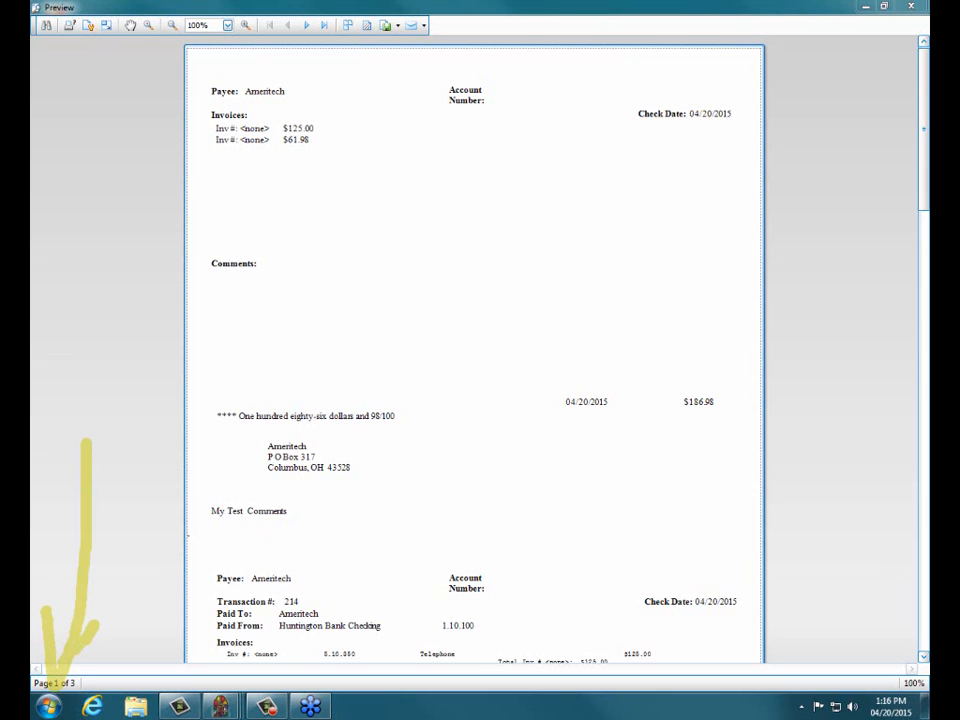
key("Escape")
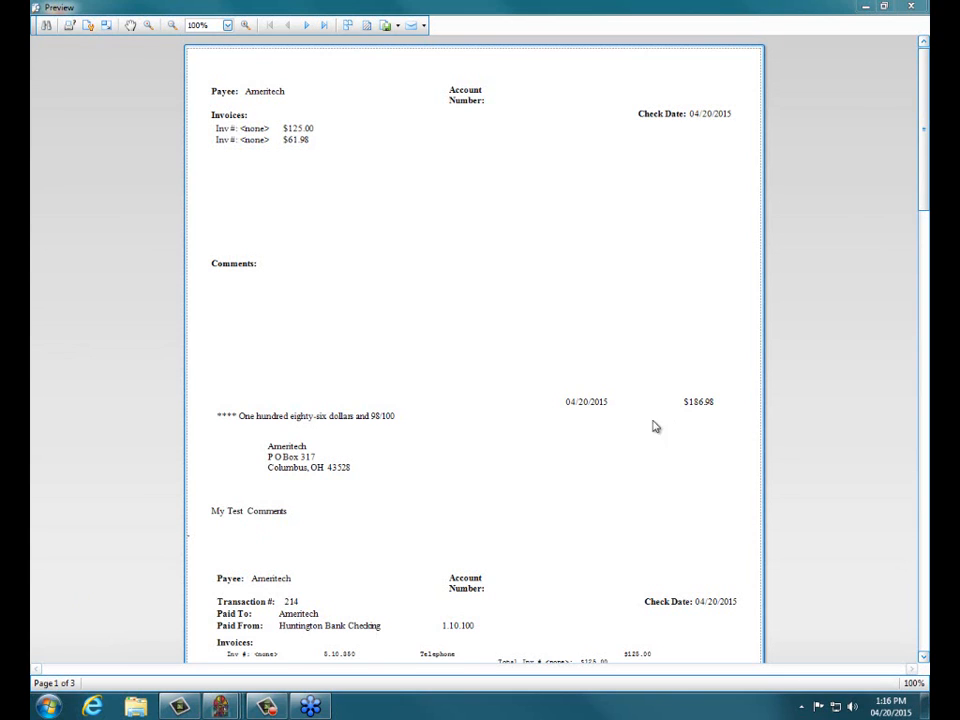
- Print all the checks to the pdfFactory printer and dismiss its licence dialog without entering a code
left_click(69, 26)
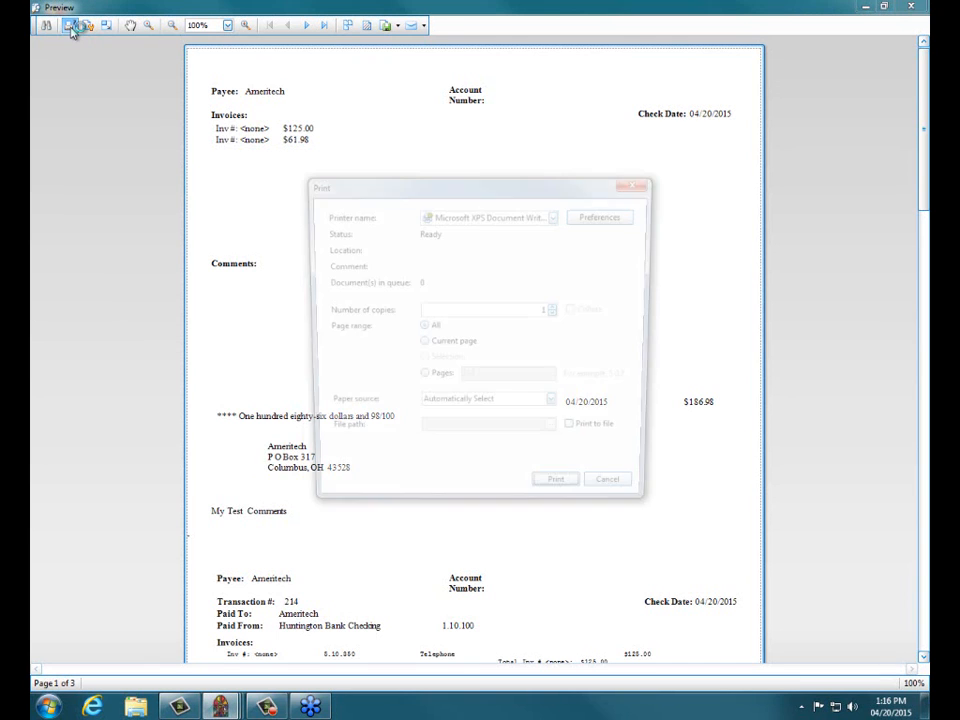
left_click(558, 215)
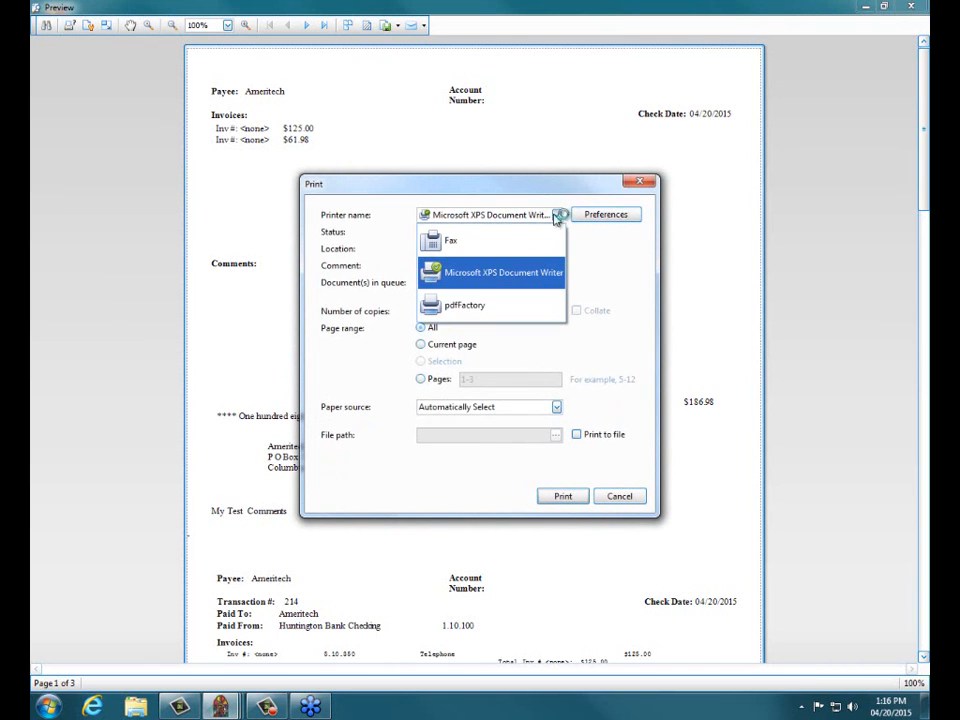
left_click(448, 307)
left_click(563, 496)
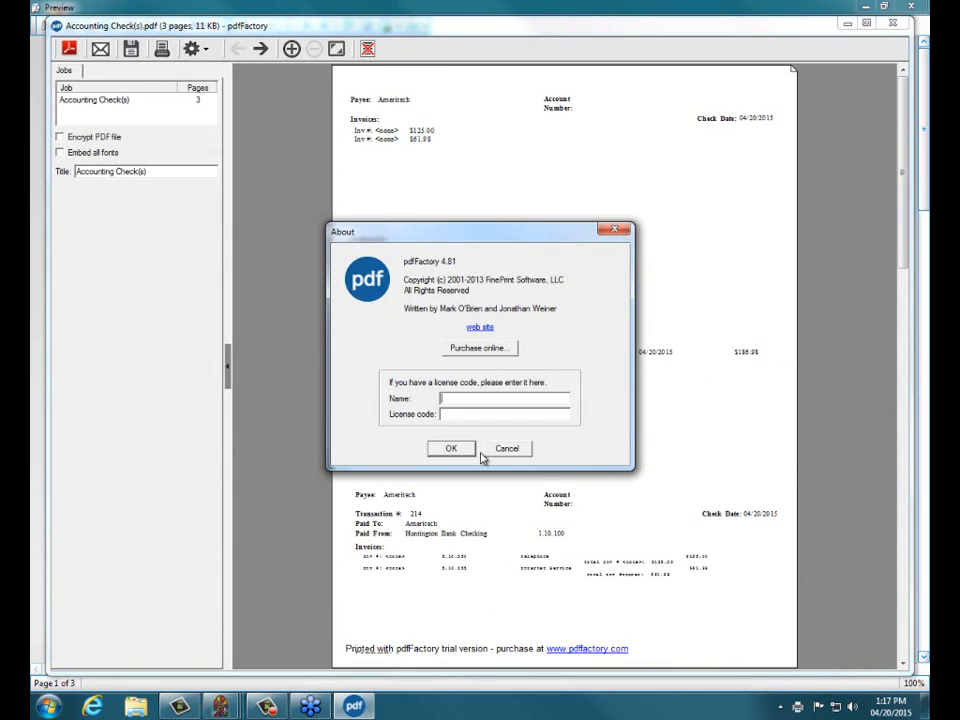
left_click(497, 449)
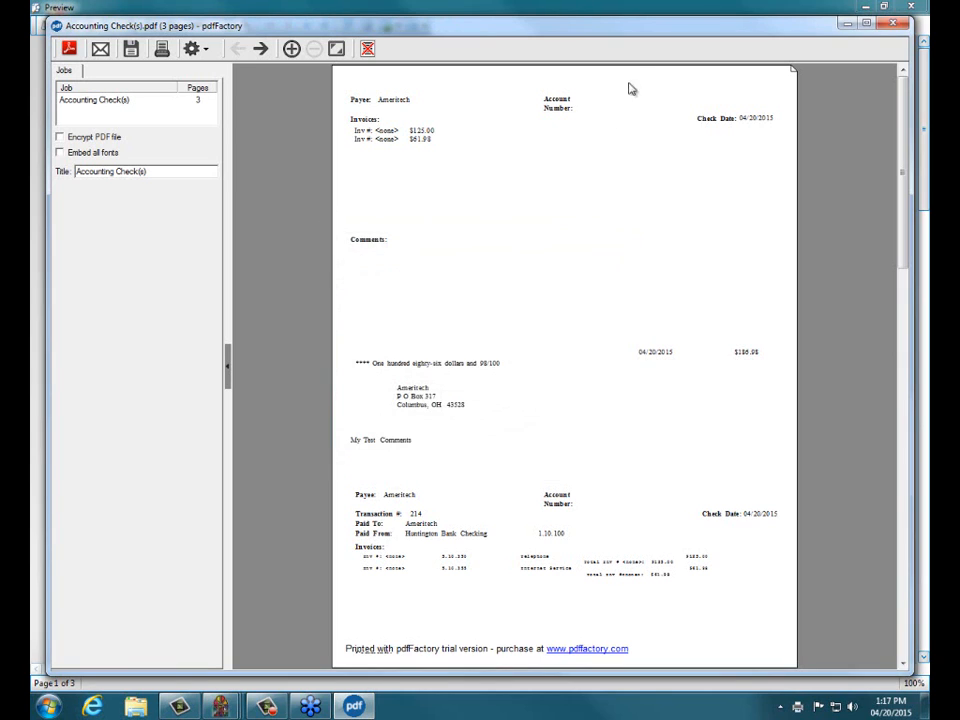
- Close the PDF output and print preview, and mark only the American Electric Power and Columbia Gas checks as printed correctly
left_click(896, 26)
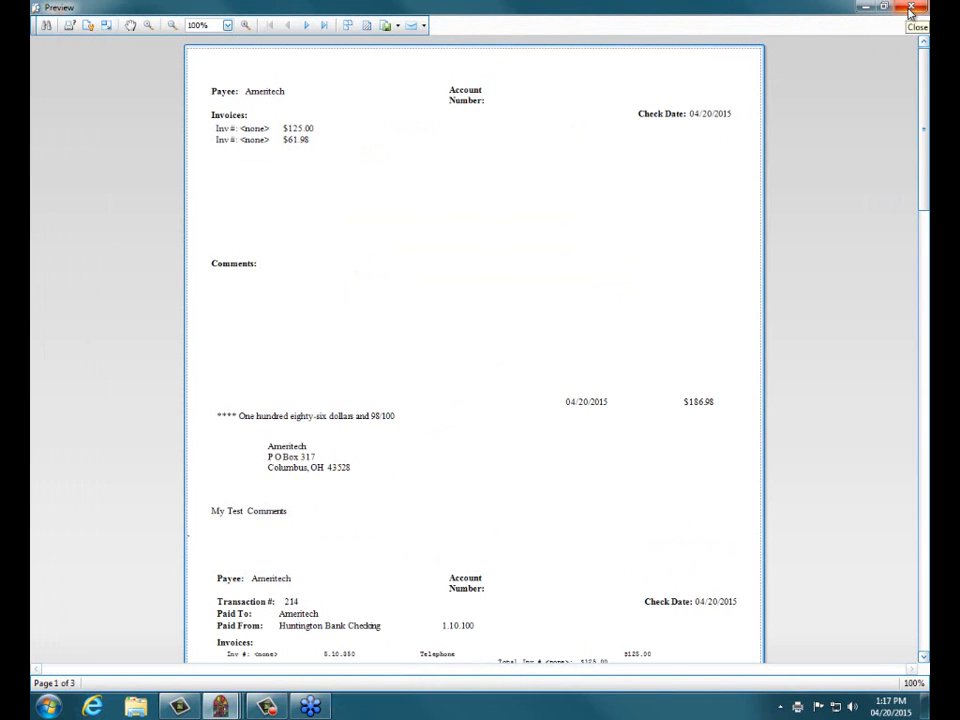
left_click(910, 8)
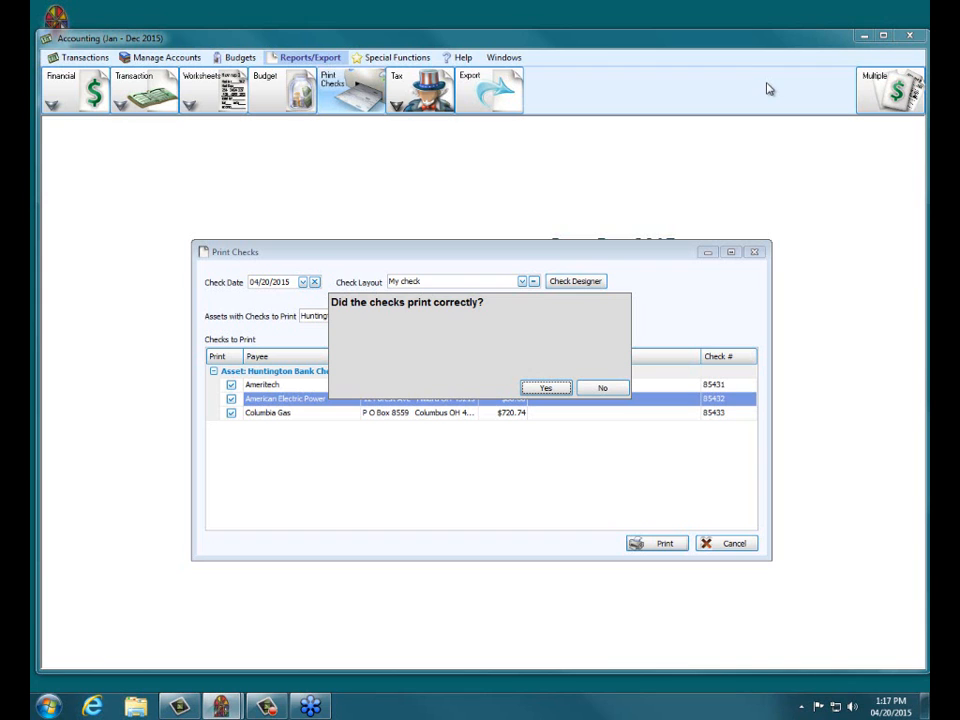
left_click(605, 388)
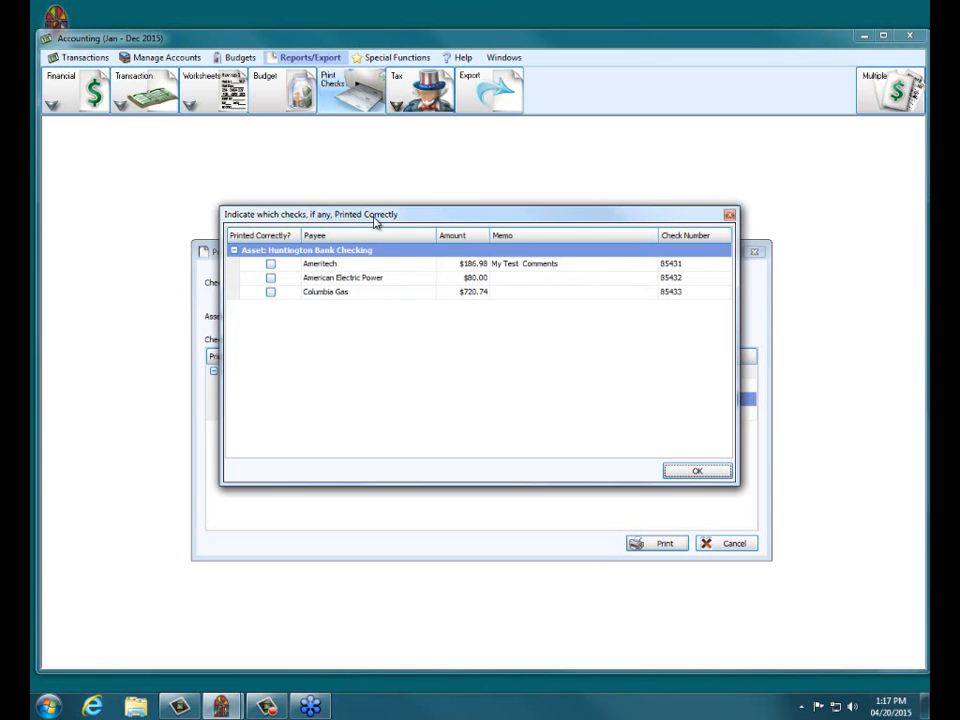
left_click(270, 293)
left_click(271, 279)
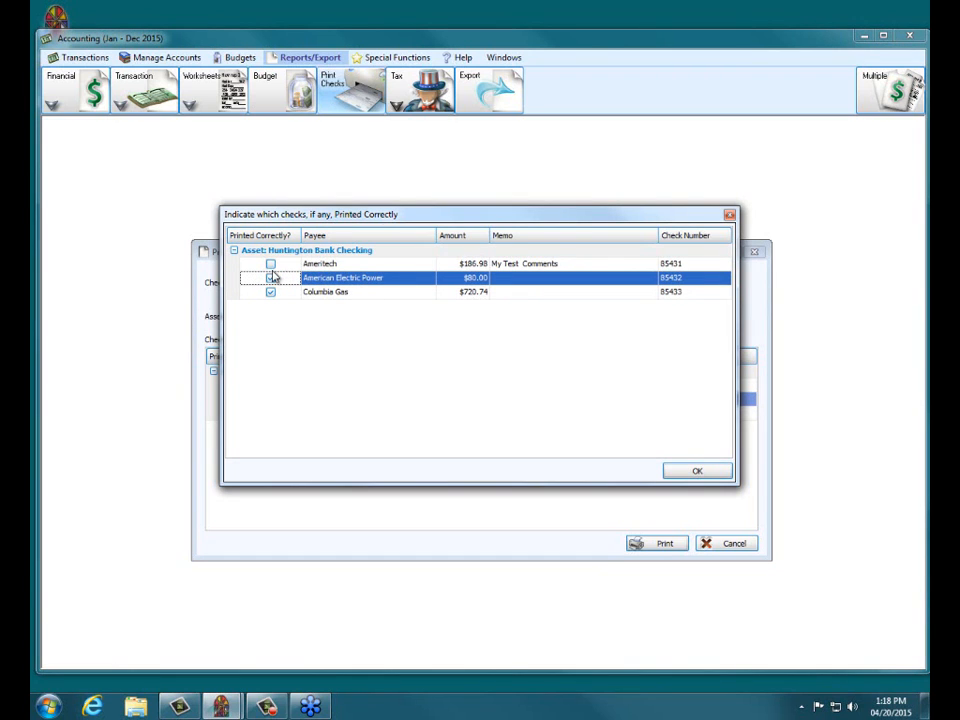
left_click(681, 472)
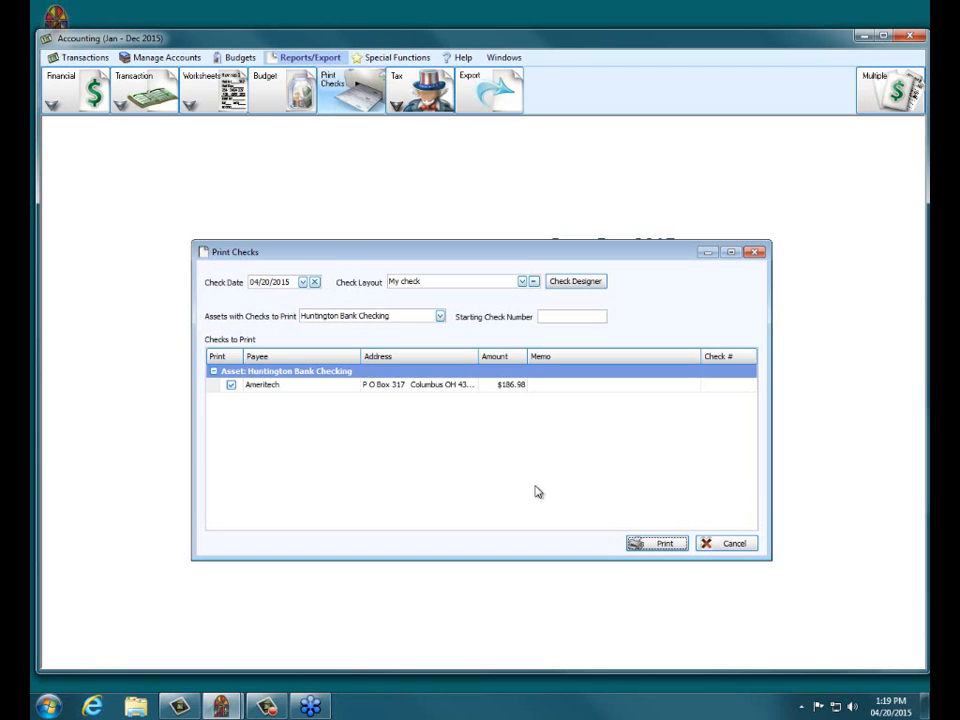
- Preview the Ameritech check with the memo "esilgjkhgdkljwsnbedsjn," and starting check number 54631
left_click(567, 387)
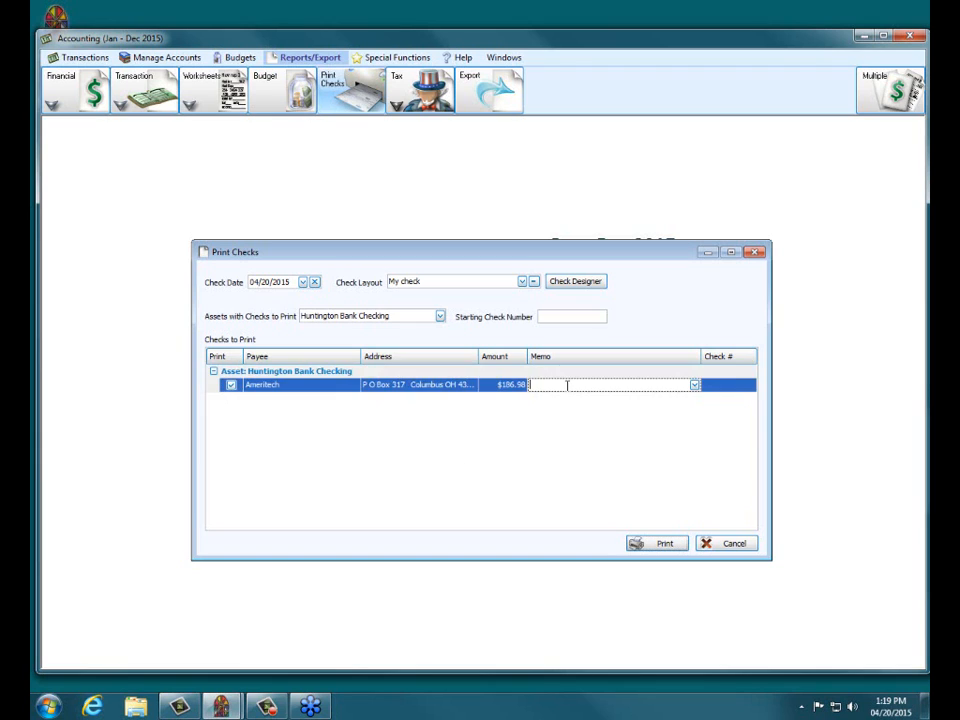
type("eslgjkhgdkwsnbedsjn,")
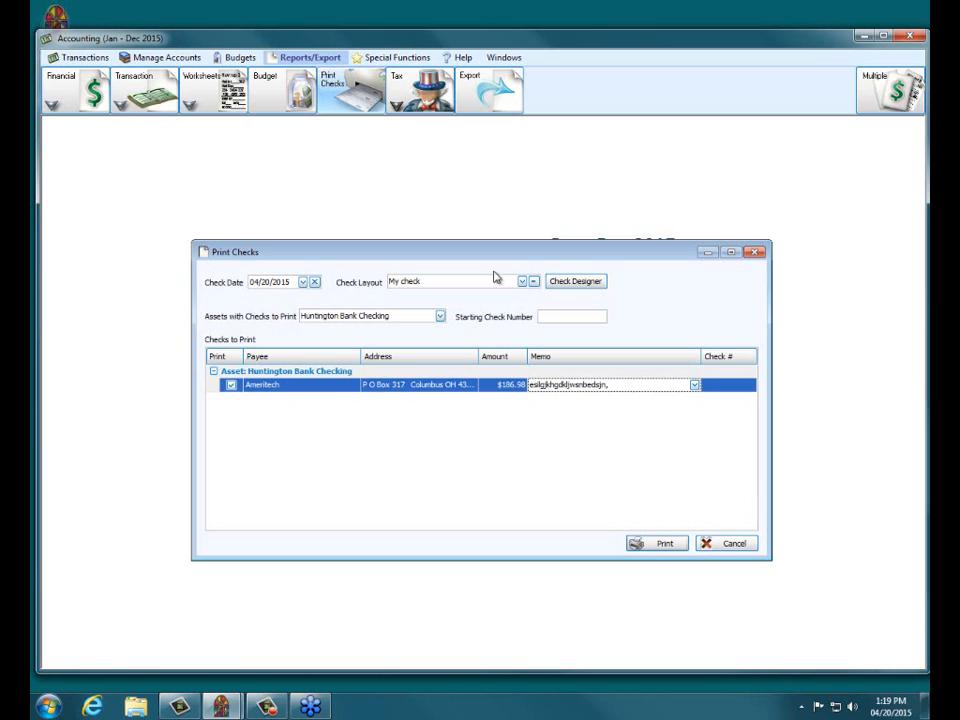
left_click(676, 546)
left_click(557, 314)
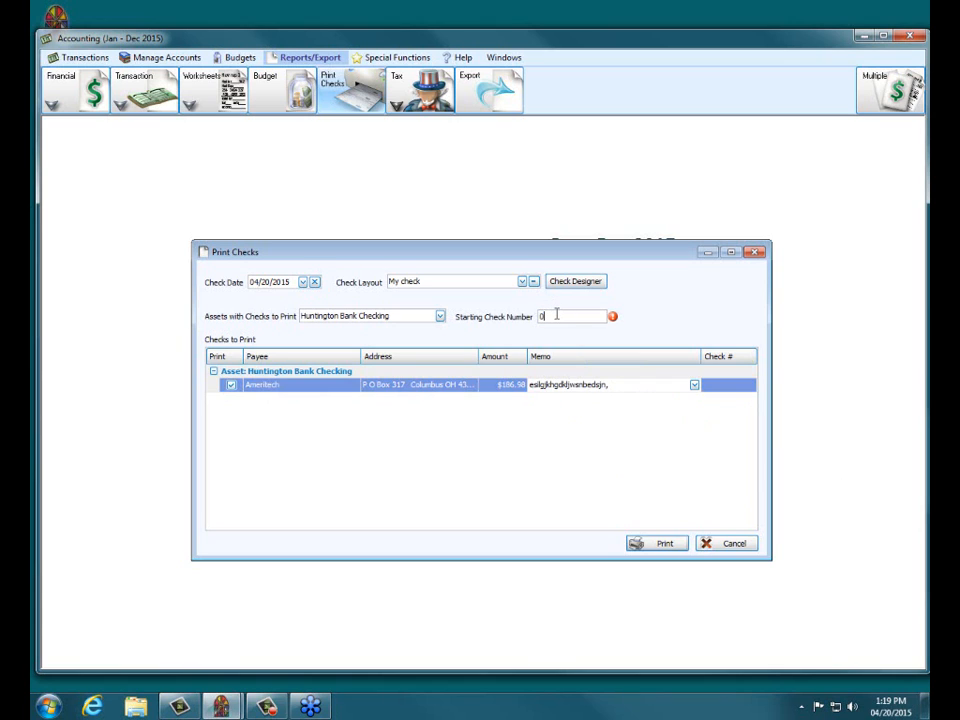
left_click_drag(553, 315, 455, 316)
type("54631")
left_click(666, 543)
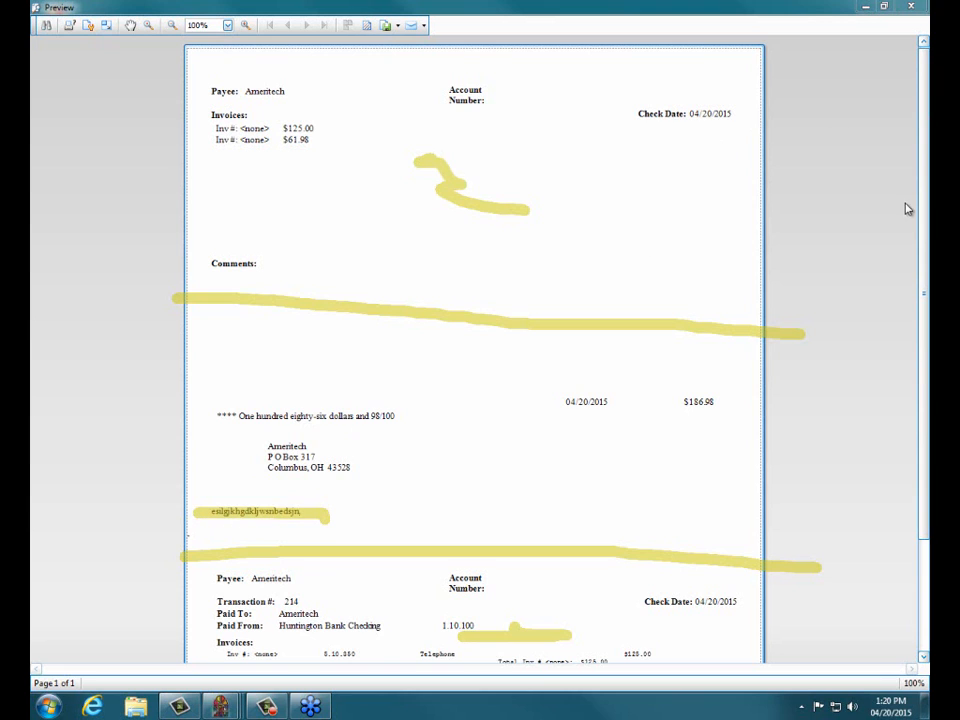
- Close the Ameritech check preview and cancel the check printing
left_click(909, 9)
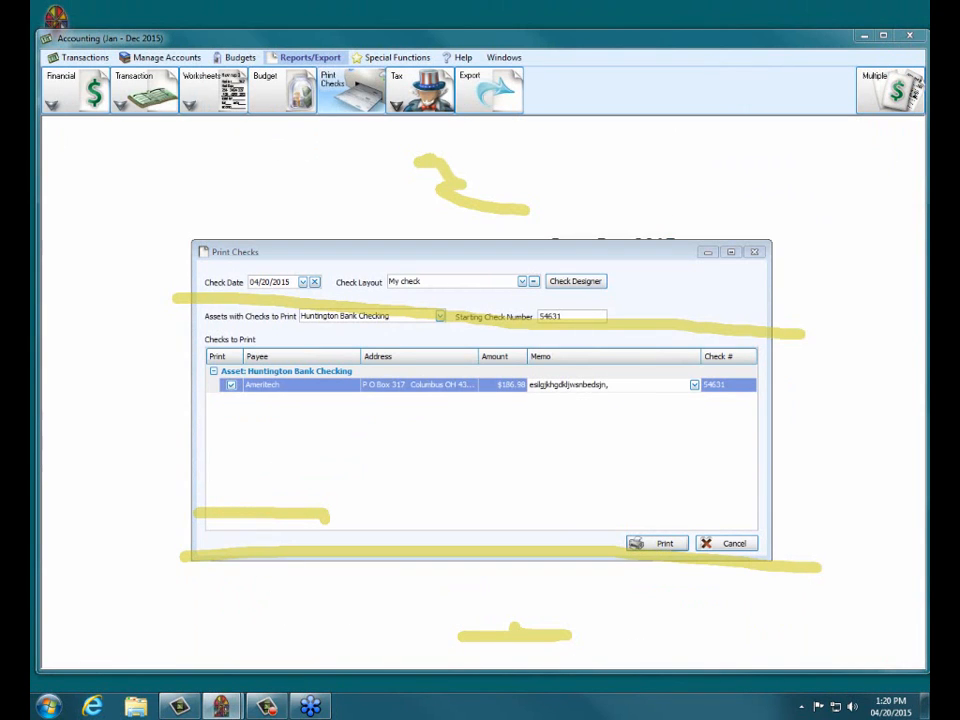
key("Escape")
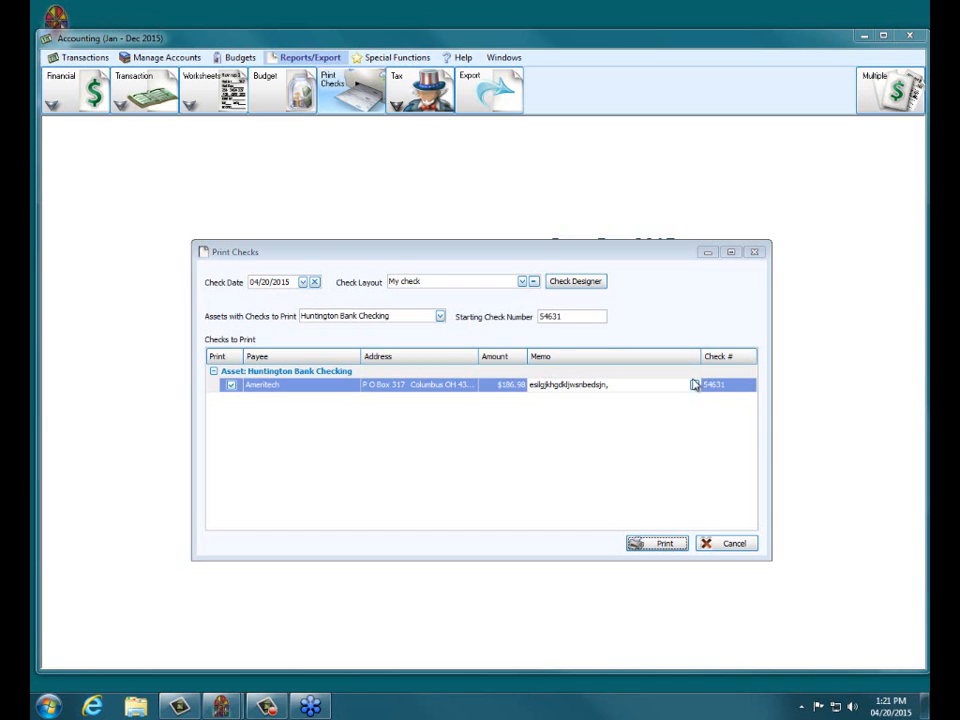
left_click(568, 317)
left_click_drag(569, 319, 542, 319)
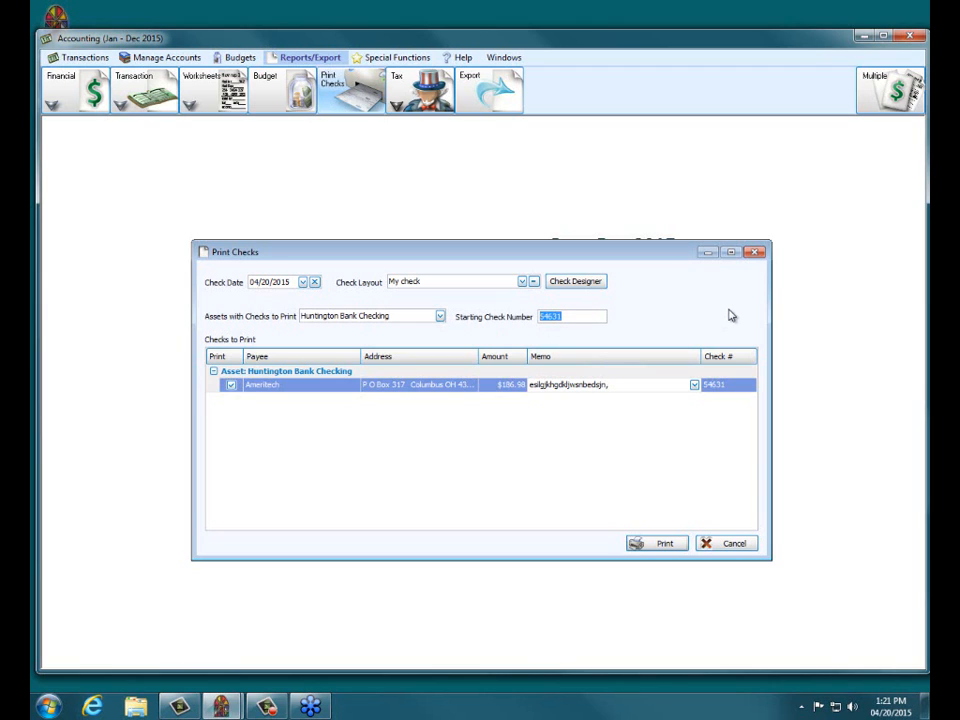
left_click(724, 545)
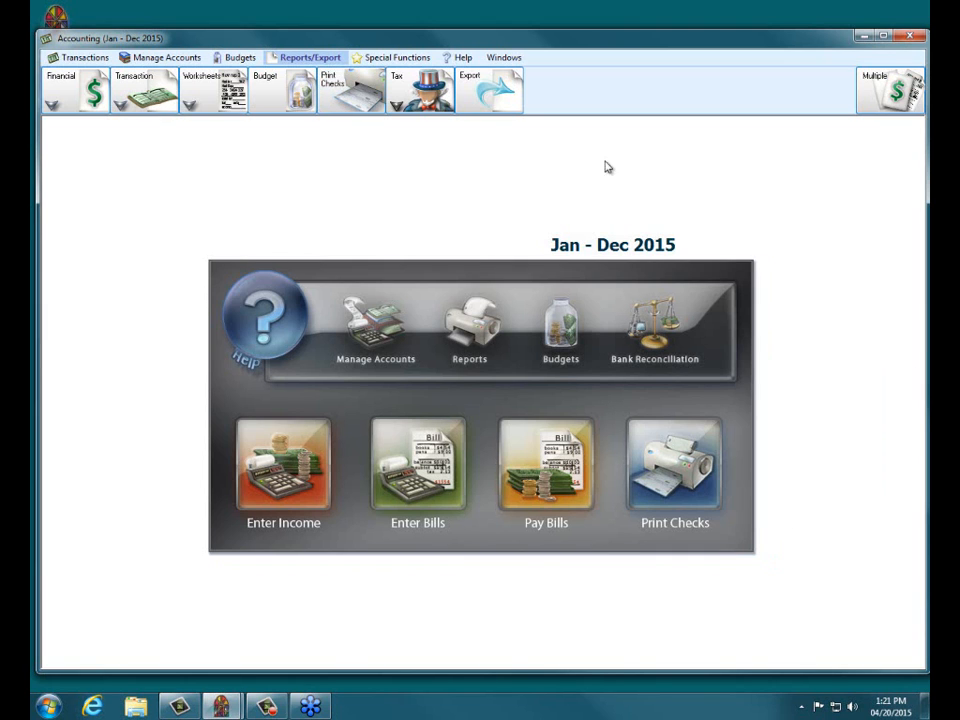
- Browse the 2015 transactions and examine their check or reference numbers, payees and paid status
left_click(96, 55)
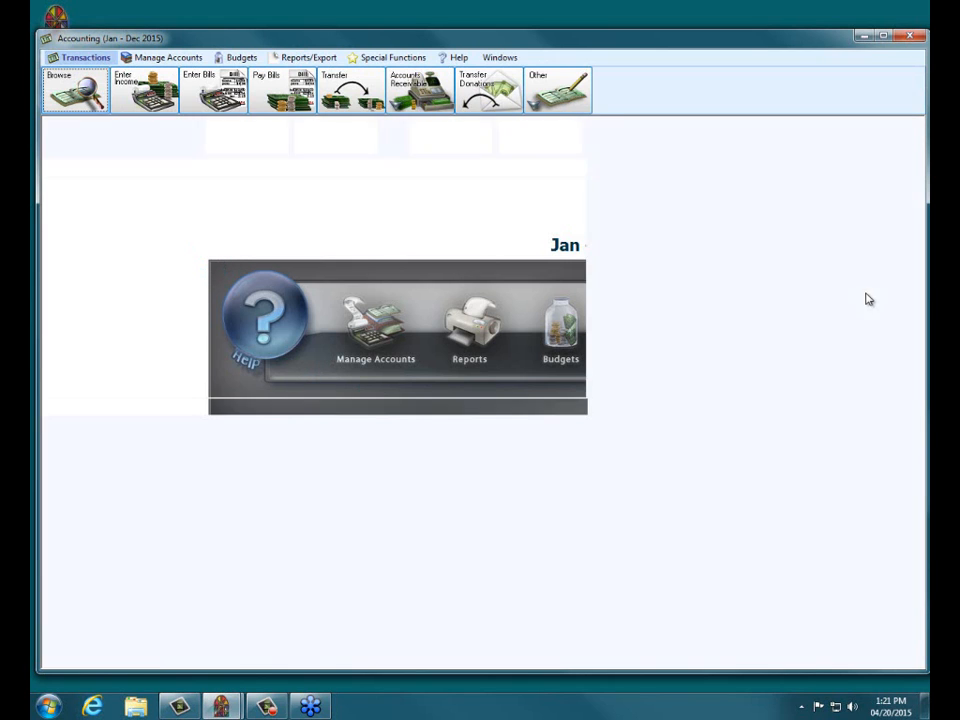
left_click_drag(911, 195, 908, 620)
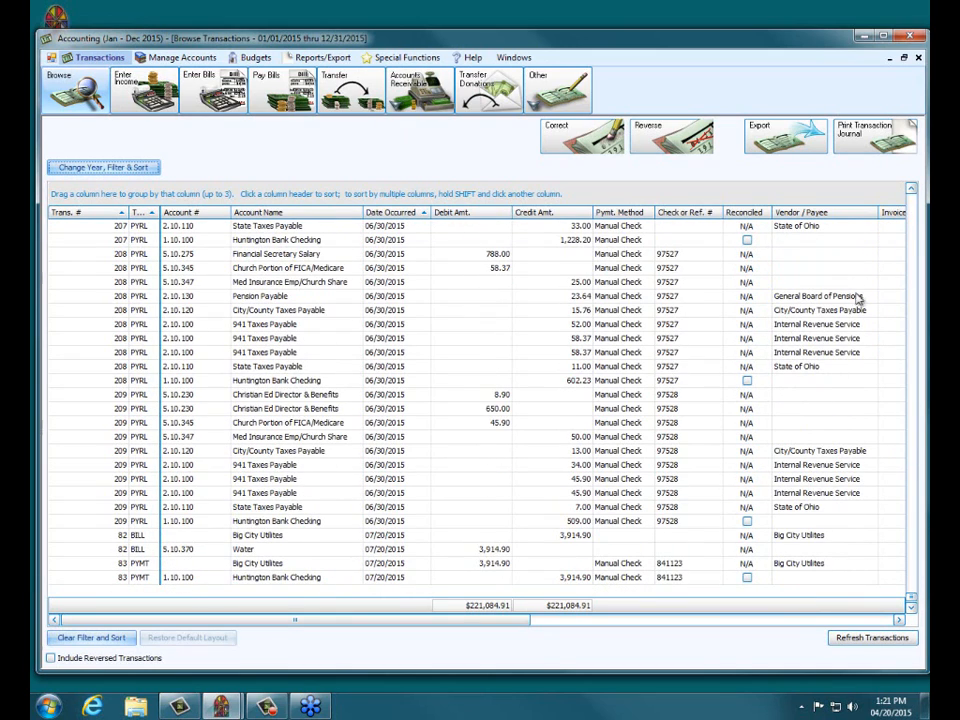
left_click(913, 231)
left_click(913, 231)
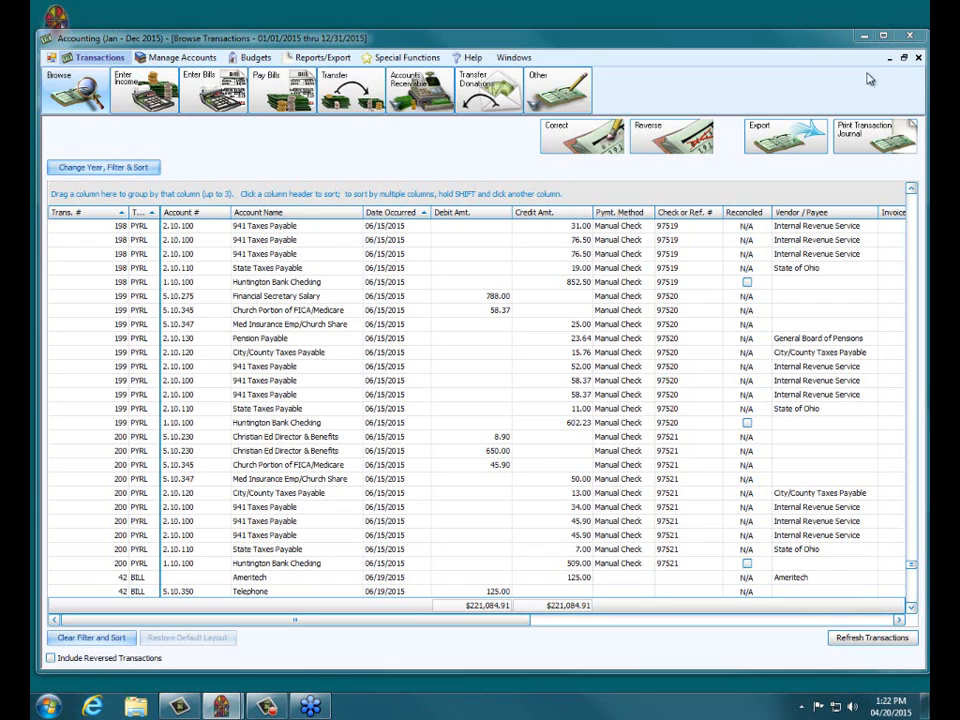
left_click(911, 190)
left_click(911, 191)
left_click(911, 190)
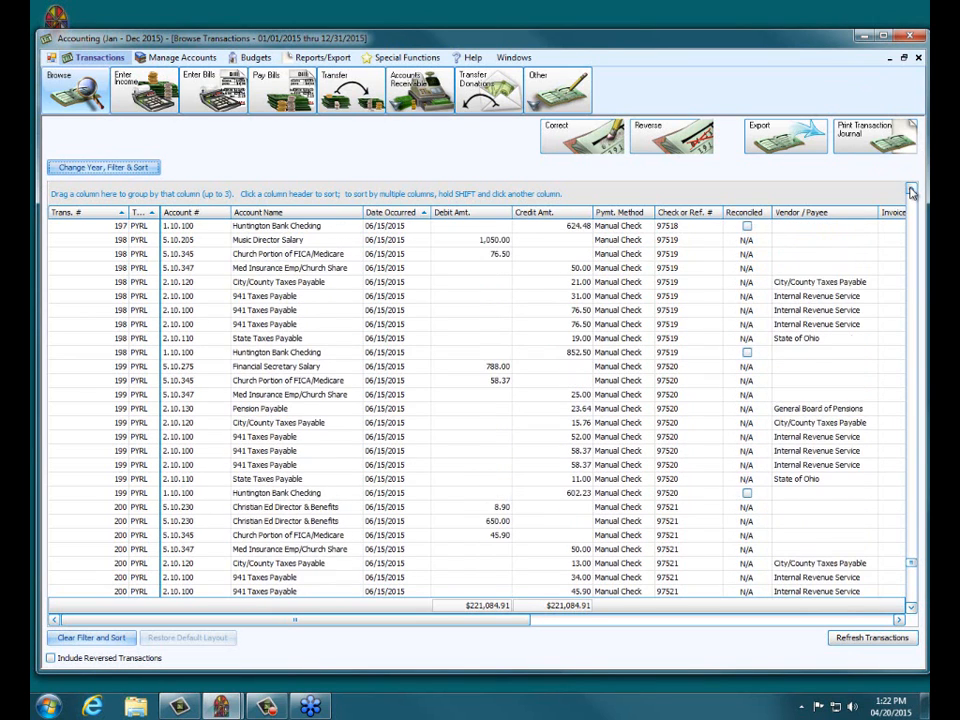
left_click(911, 190)
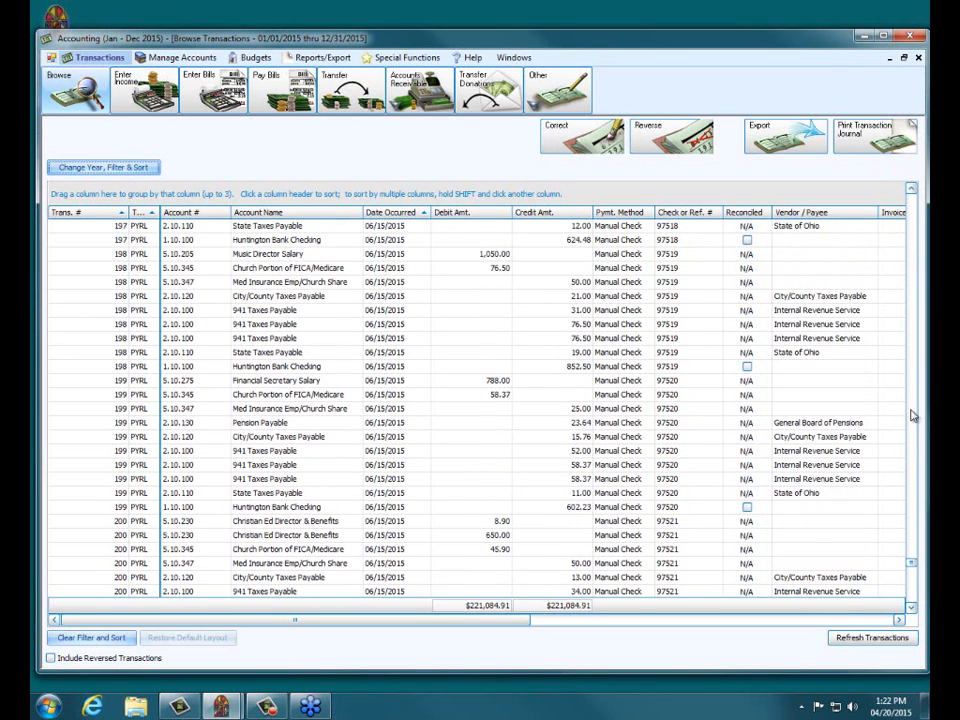
left_click_drag(911, 561, 912, 191)
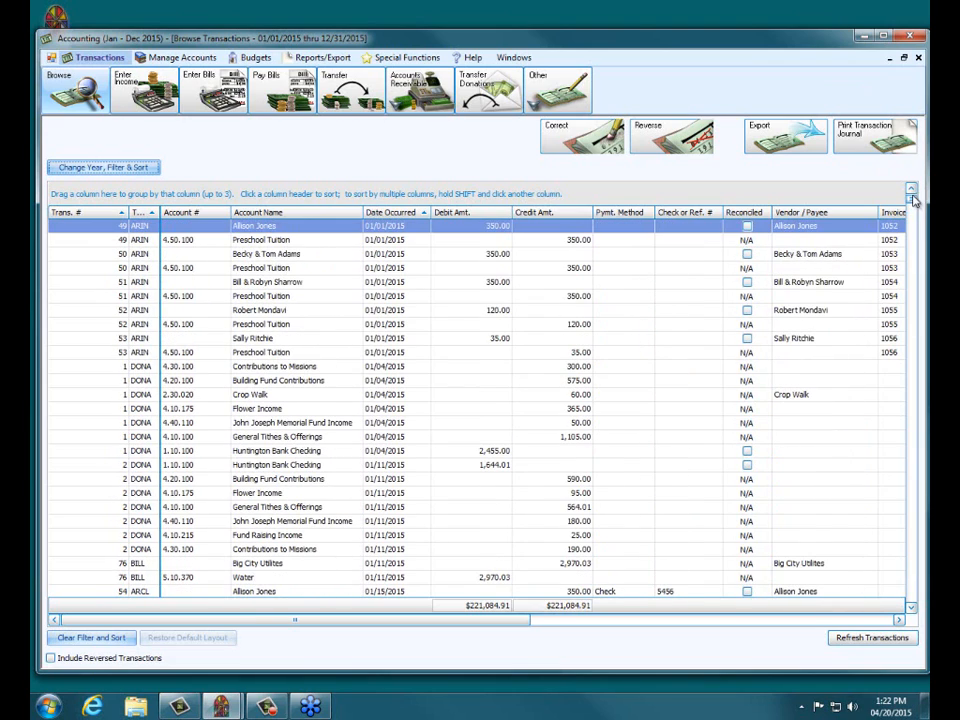
left_click_drag(487, 622, 544, 622)
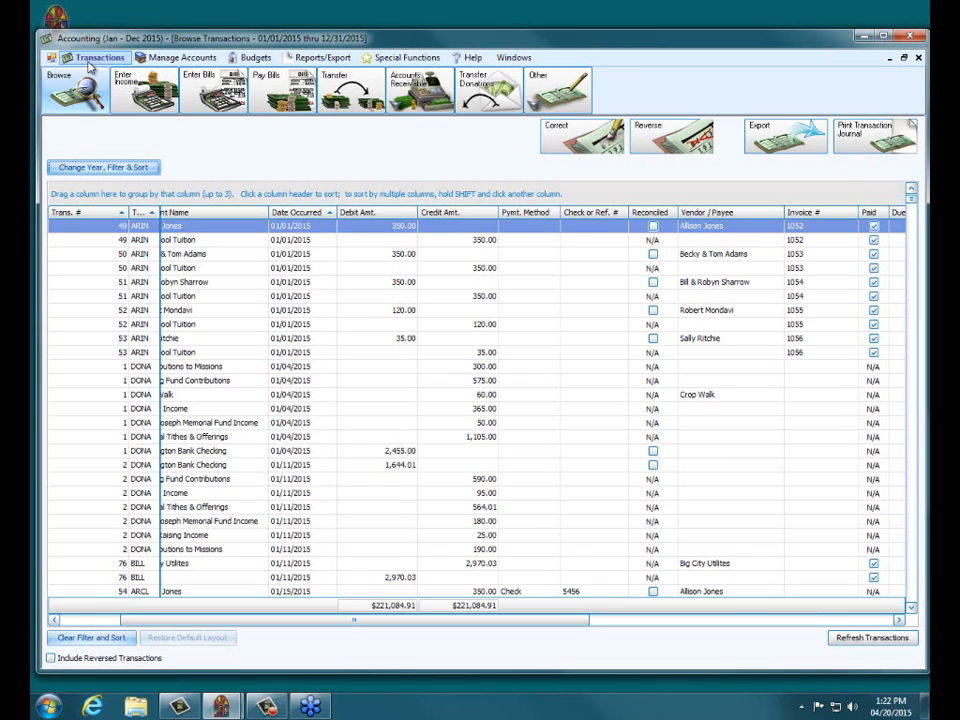
- Show the entry for spoiled (voided) check numbers and close the transaction list
left_click(555, 92)
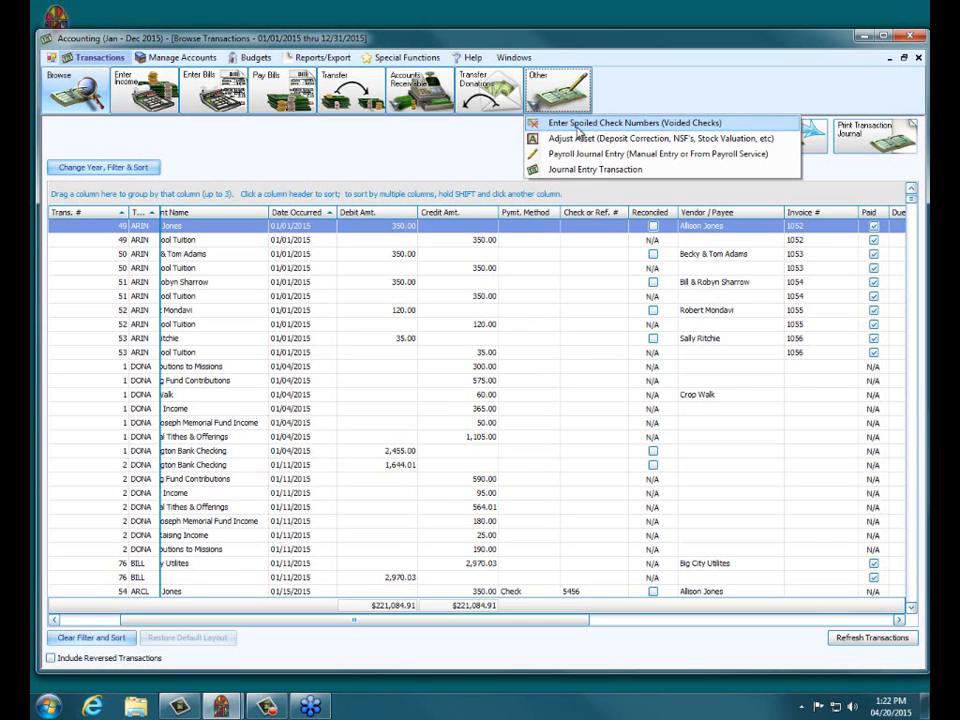
left_click(575, 124)
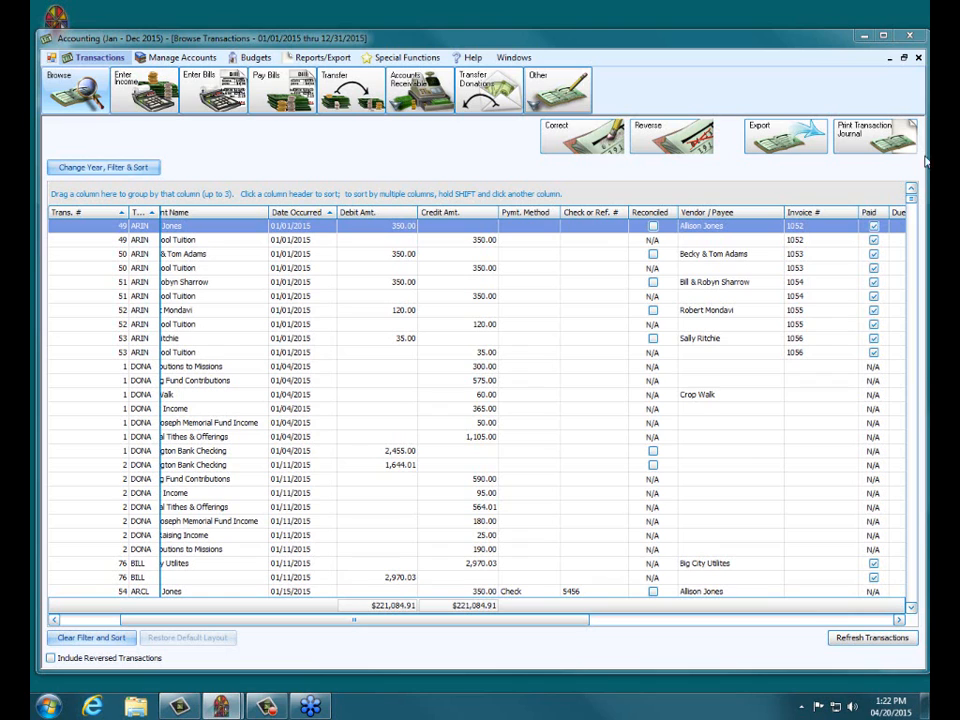
left_click(918, 58)
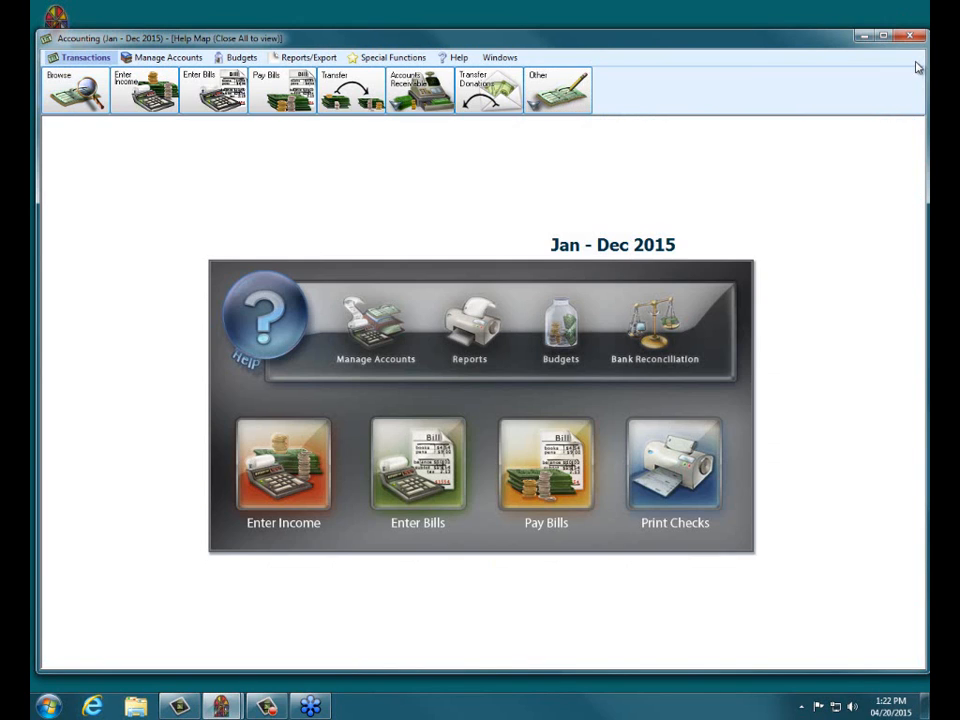
- Review the checks still waiting to be printed, and view the Pay Bills window before closing it
left_click(660, 455)
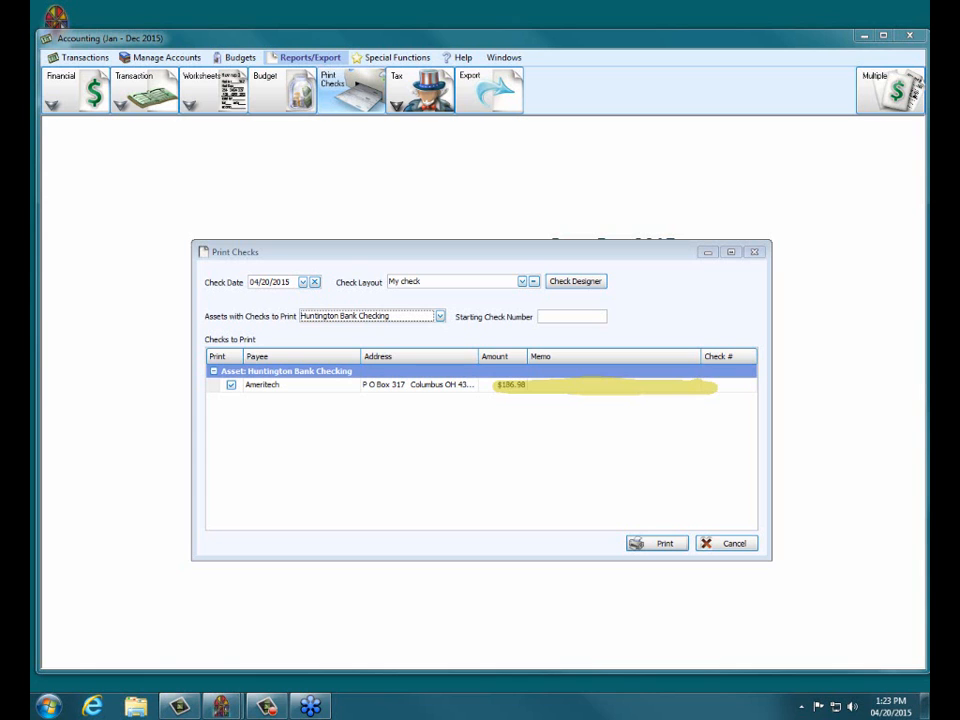
left_click(737, 545)
left_click(526, 494)
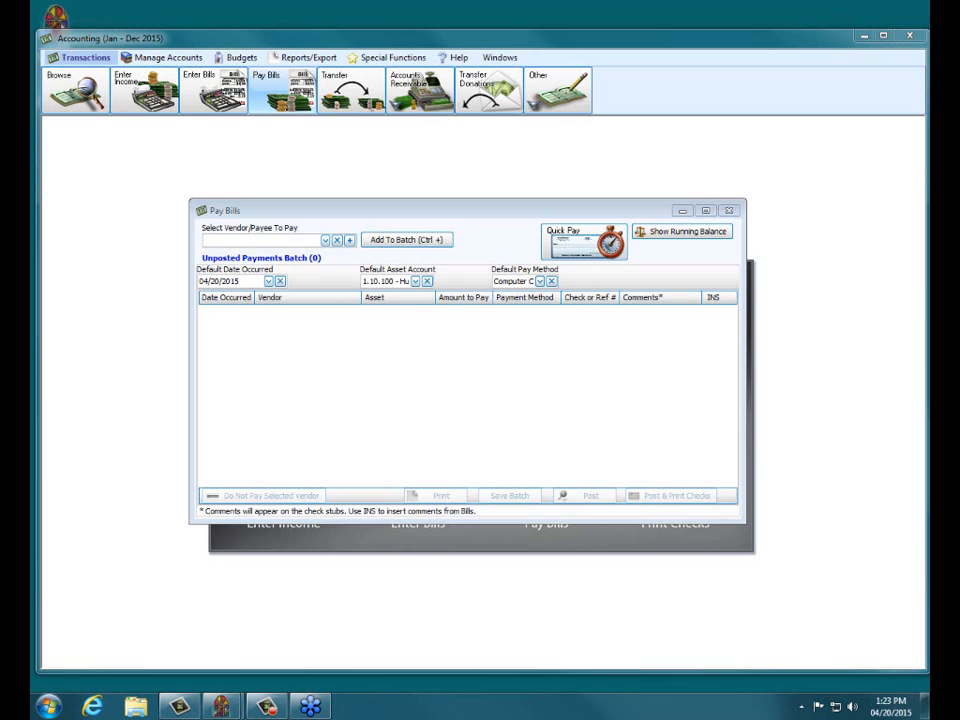
left_click(729, 211)
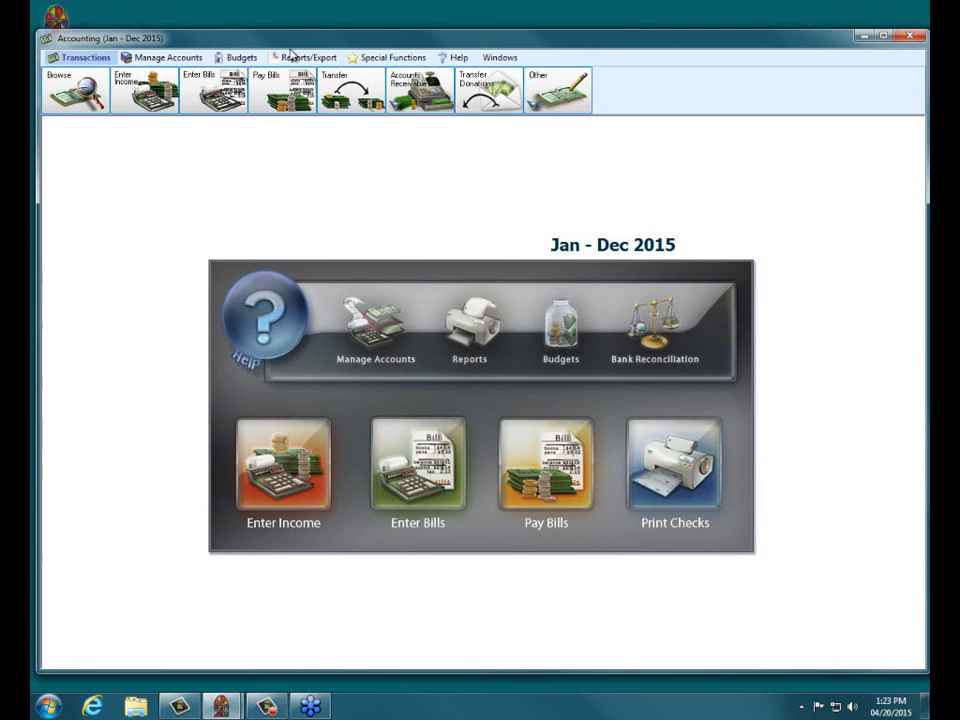
- Look through the transaction list again and recheck the pending checks in Print Checks, closing both windows
left_click(92, 57)
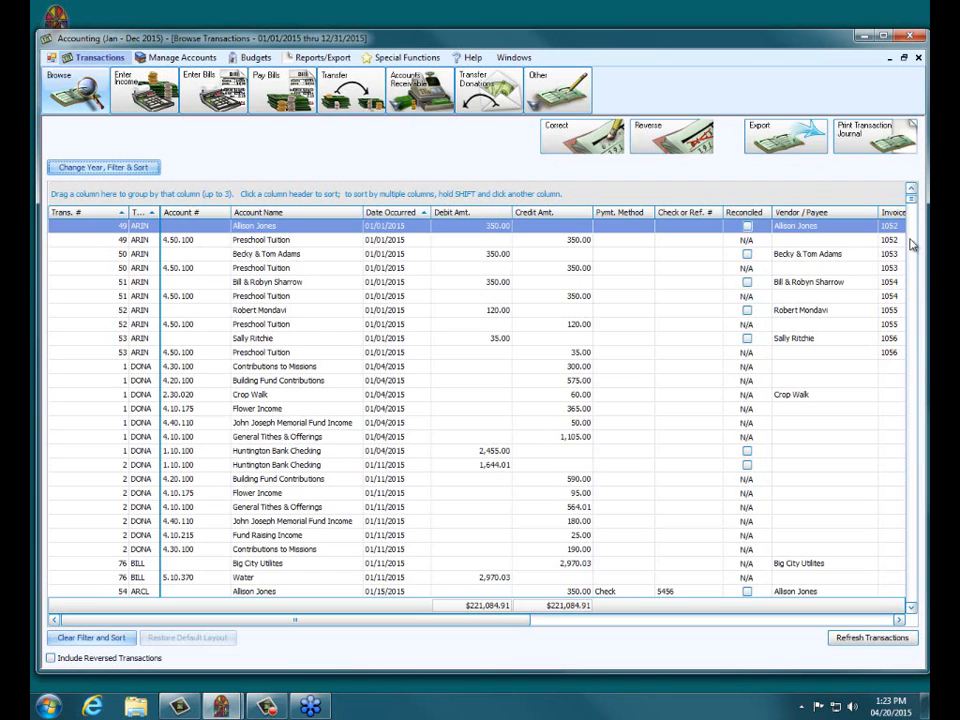
left_click(914, 205)
left_click(913, 191)
left_click(913, 191)
scroll(914, 198, "up", 8)
left_click(919, 58)
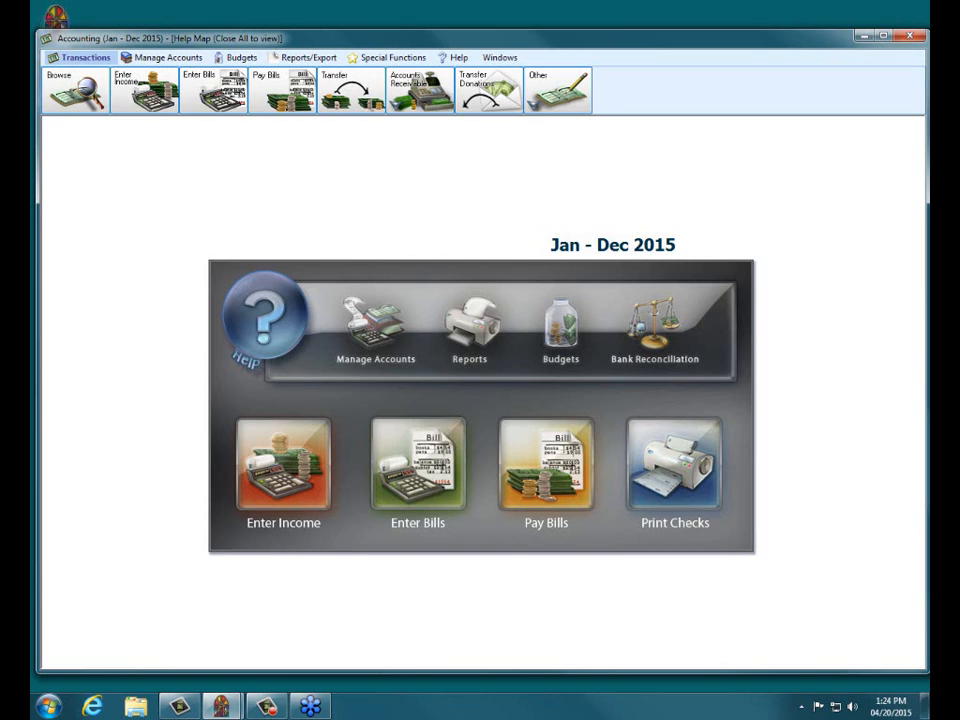
left_click(670, 468)
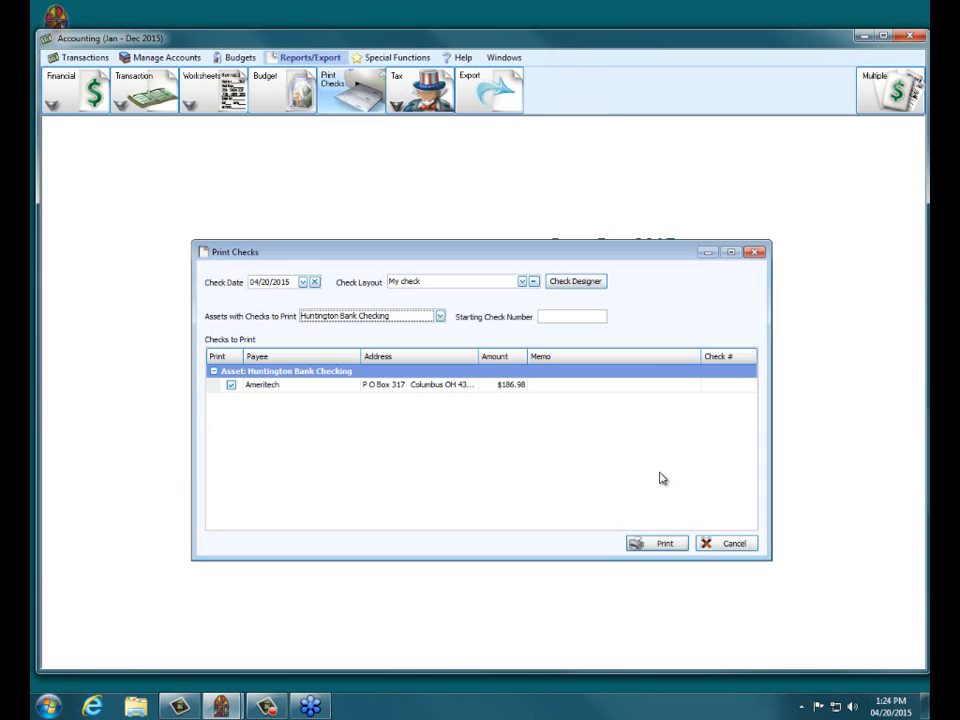
left_click(755, 252)
- Open Pay Bills and end the GoToWebinar session for everyone
left_click(574, 471)
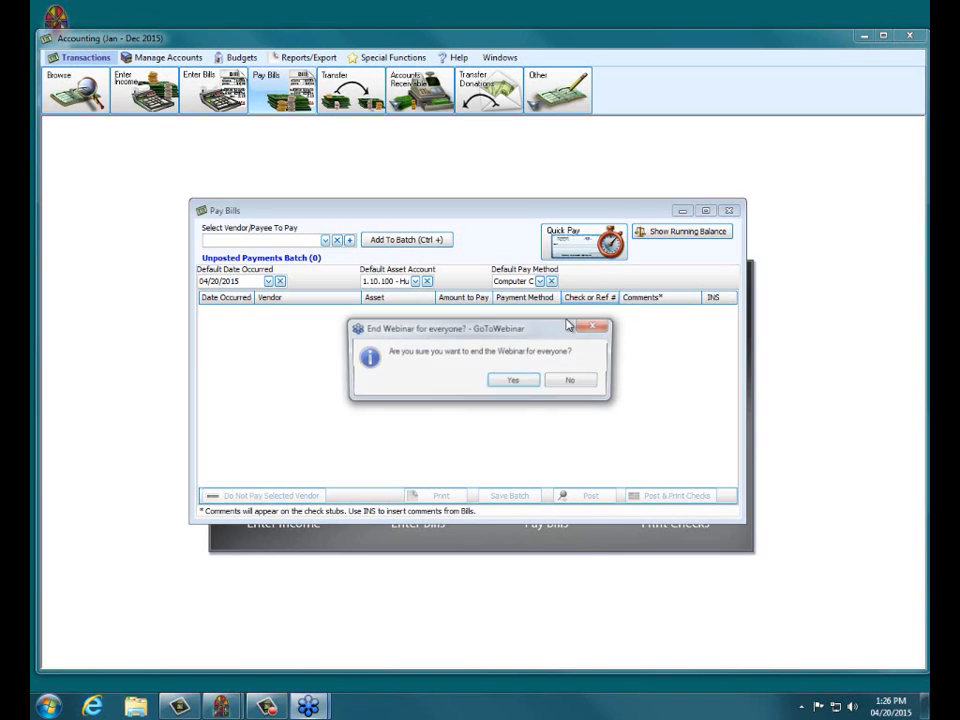
left_click(507, 383)
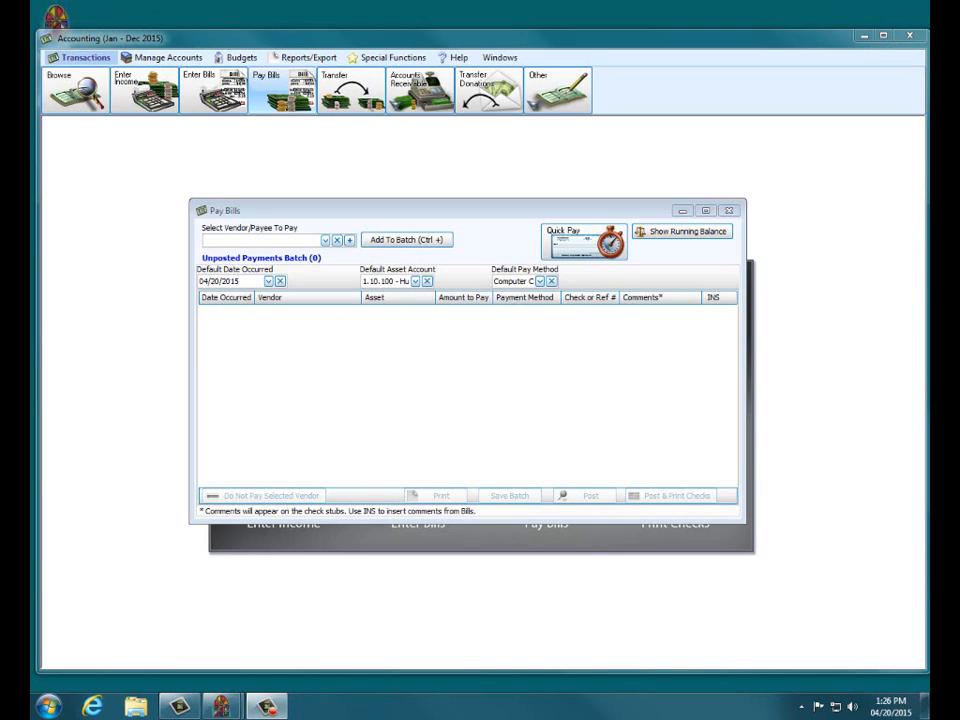